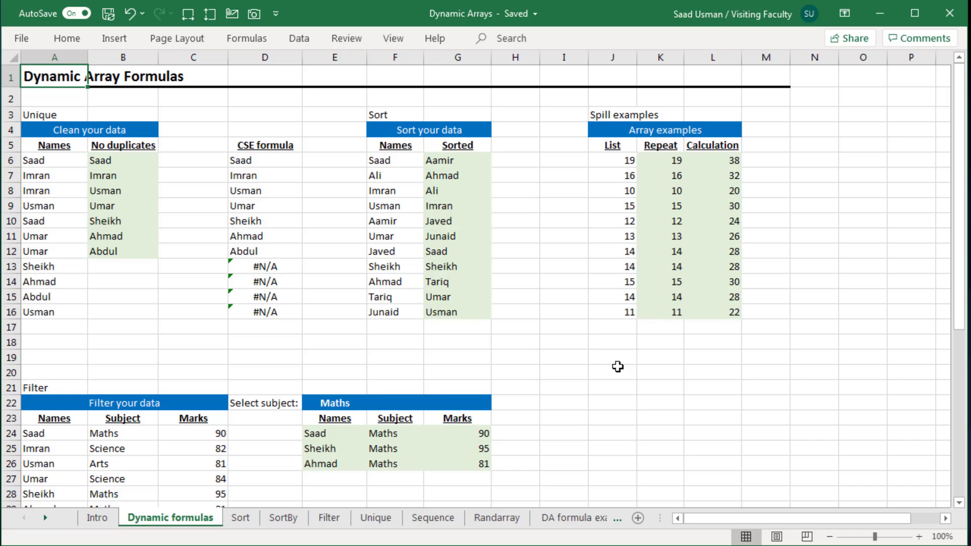
Browse the names list in column A and its No duplicates results on the Dynamic formulas sheet
key("Down")
key("Down")
key("Down")
key("Down")
key("Down")
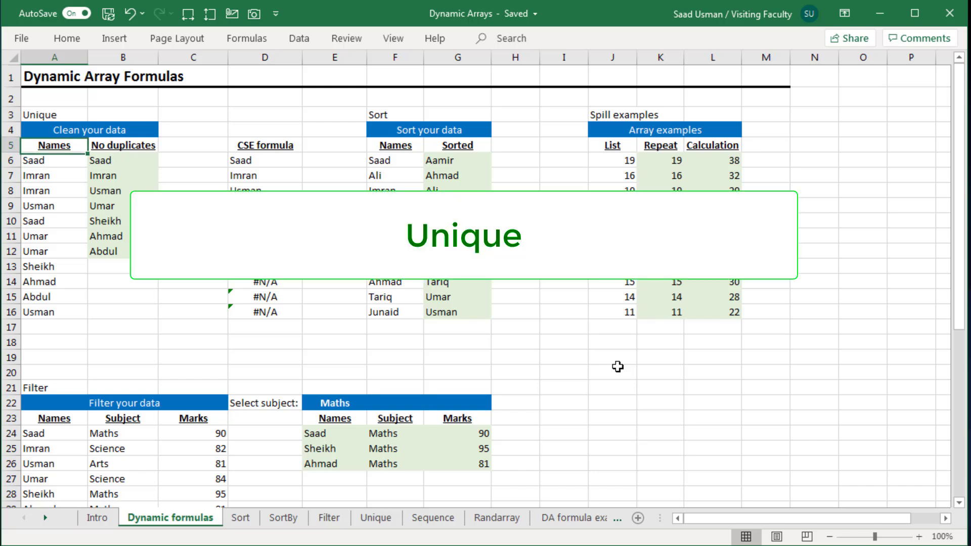
key("ctrl+shift+Down")
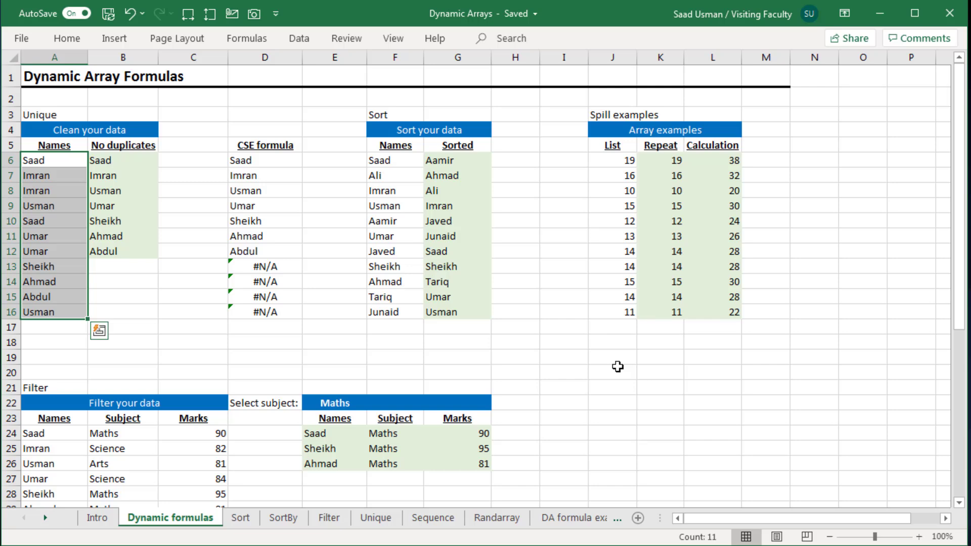
key("Up")
key("Down")
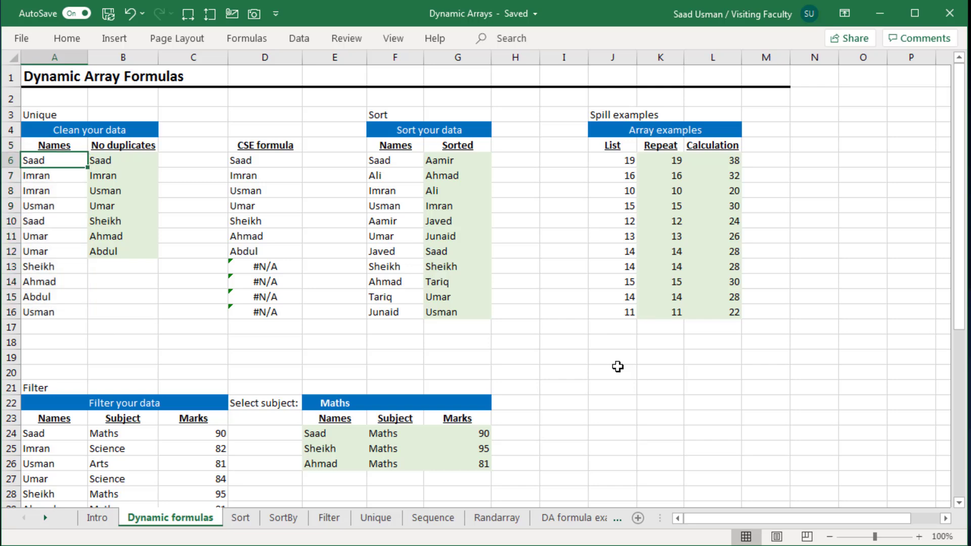
key("Down")
key("Down")
key("Down")
key("Down")
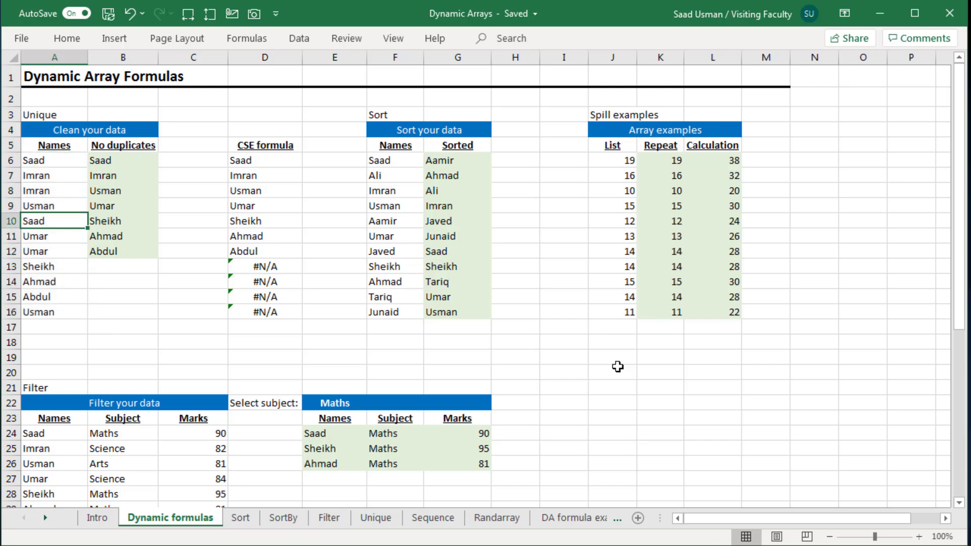
key("Up")
key("Up")
key("Up")
key("Up")
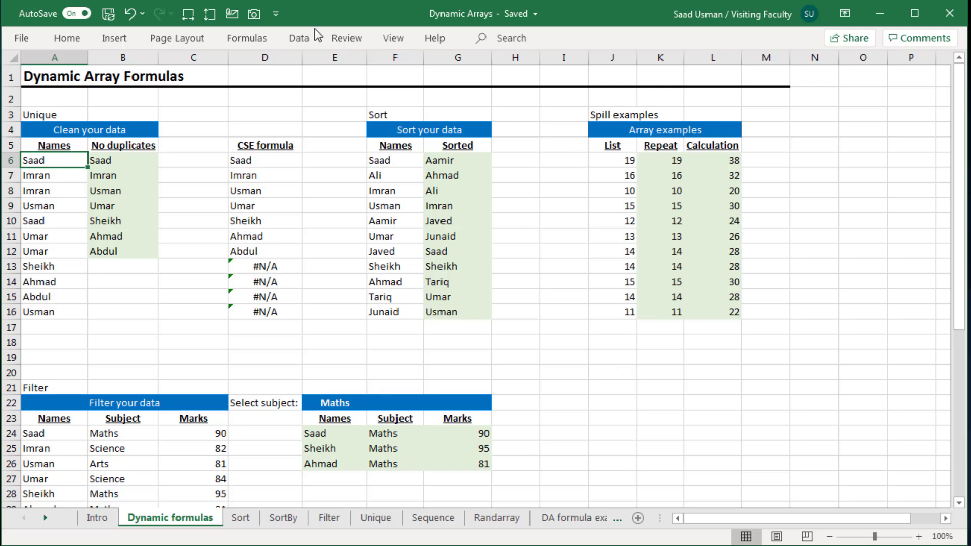
left_click(299, 39)
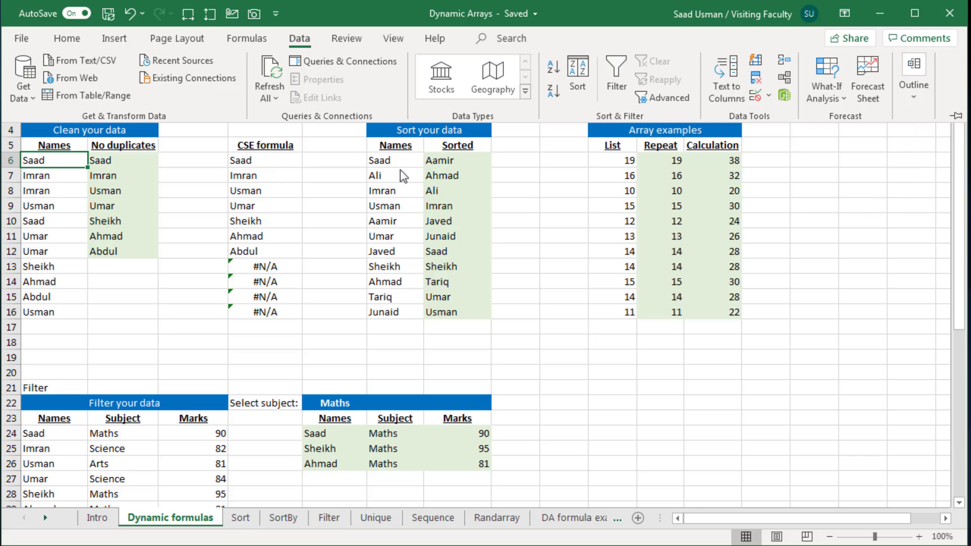
left_click(204, 191)
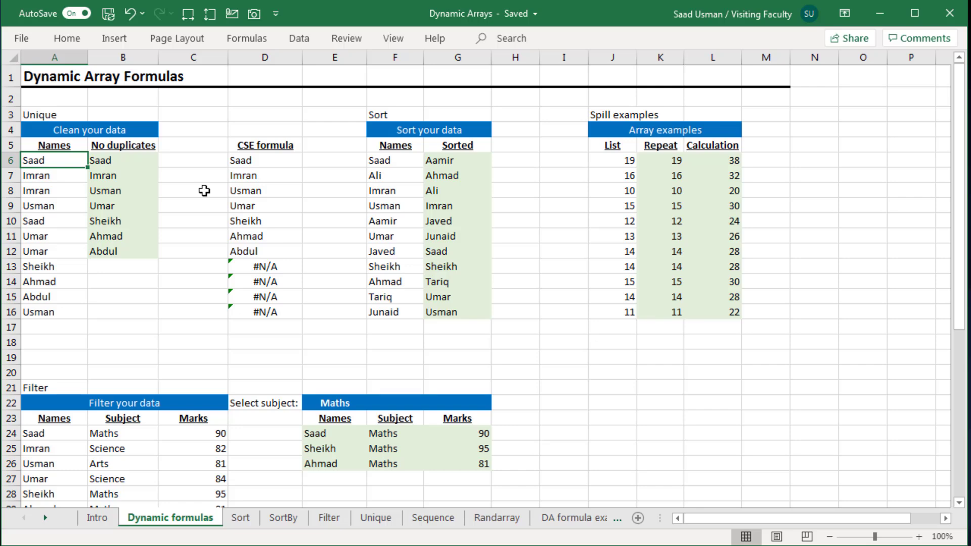
Show the formula bar with the first No duplicates cell, B6, selected
key("Right")
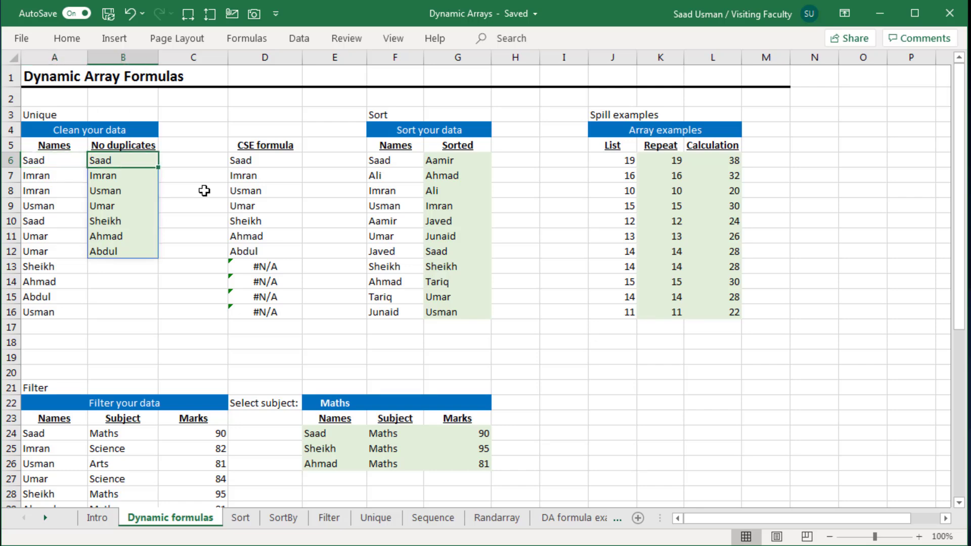
key("alt+w")
key("v")
key("f")
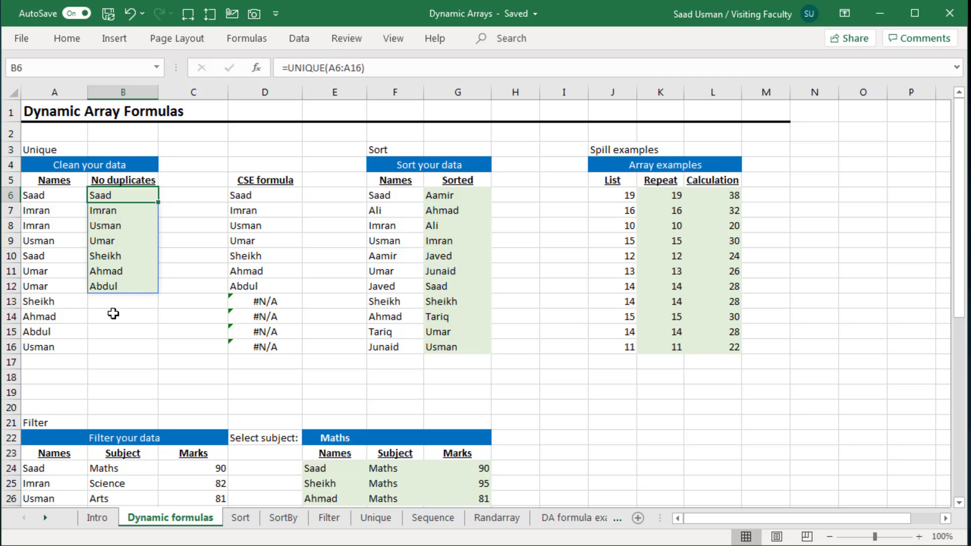
Clear B6 and re-enter the formula =UNIQUE(A6:A16) to list the unique names
key("Delete")
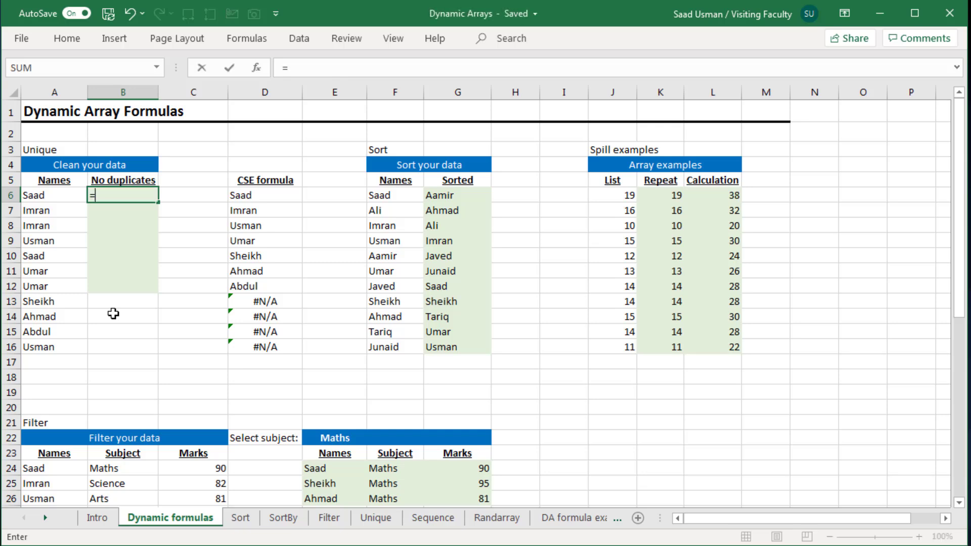
type("=uniq")
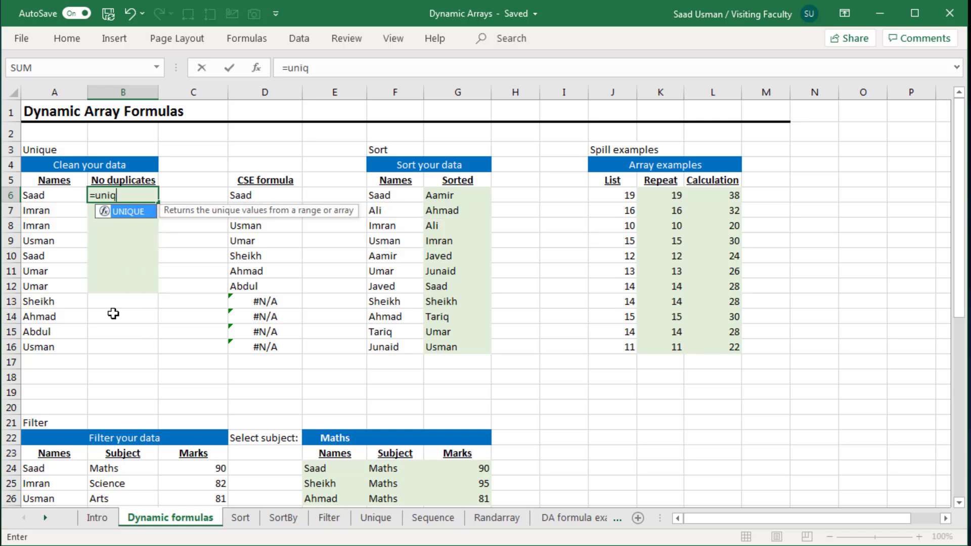
key("Tab")
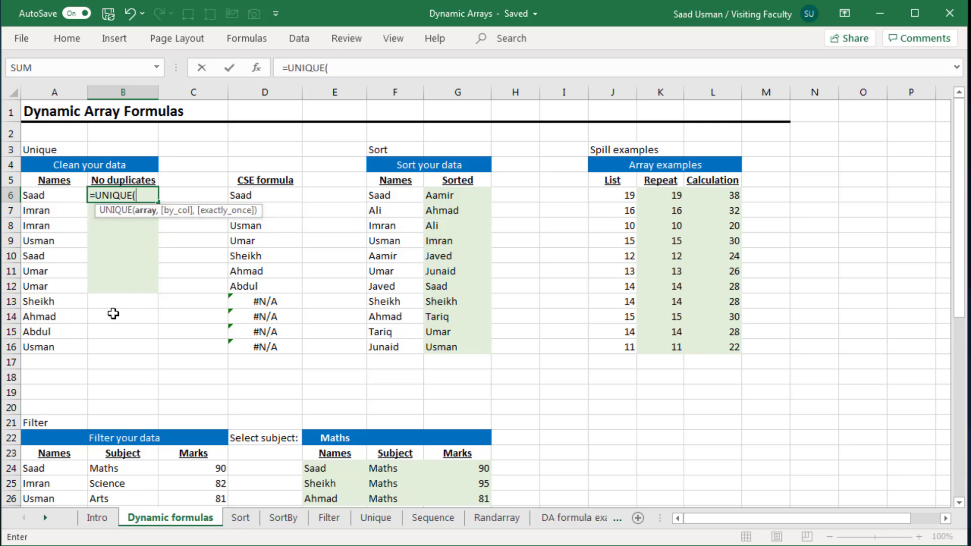
key("Left")
key("ctrl+shift+Down")
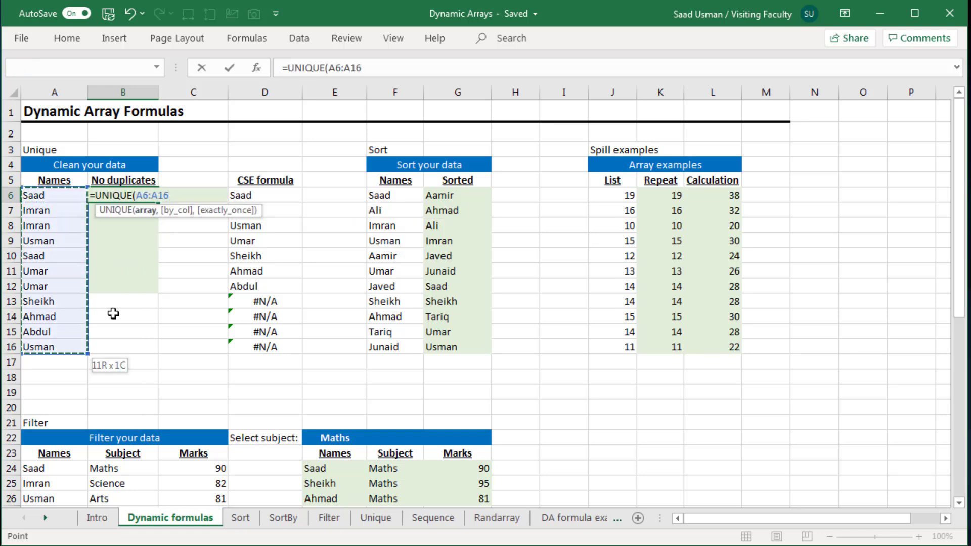
type(")")
key("BackSpace")
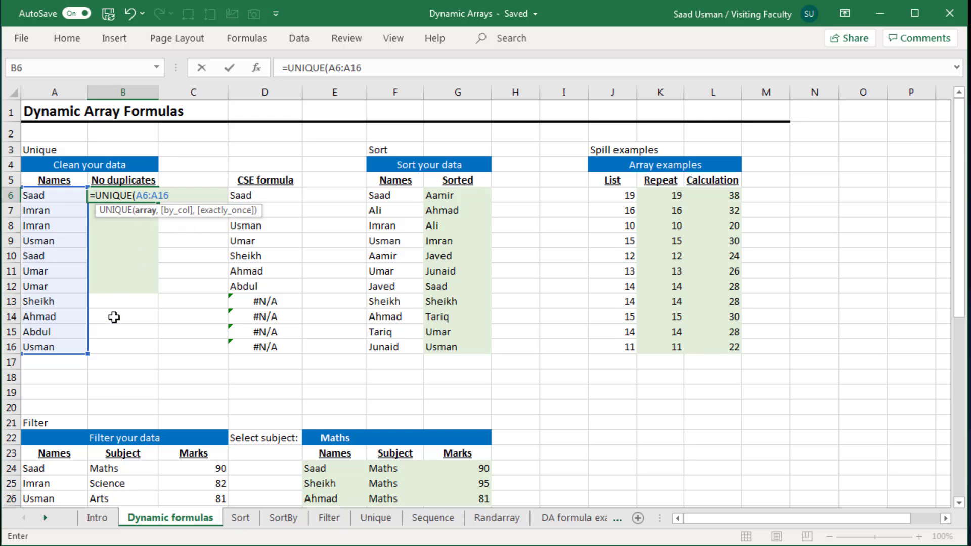
type(")")
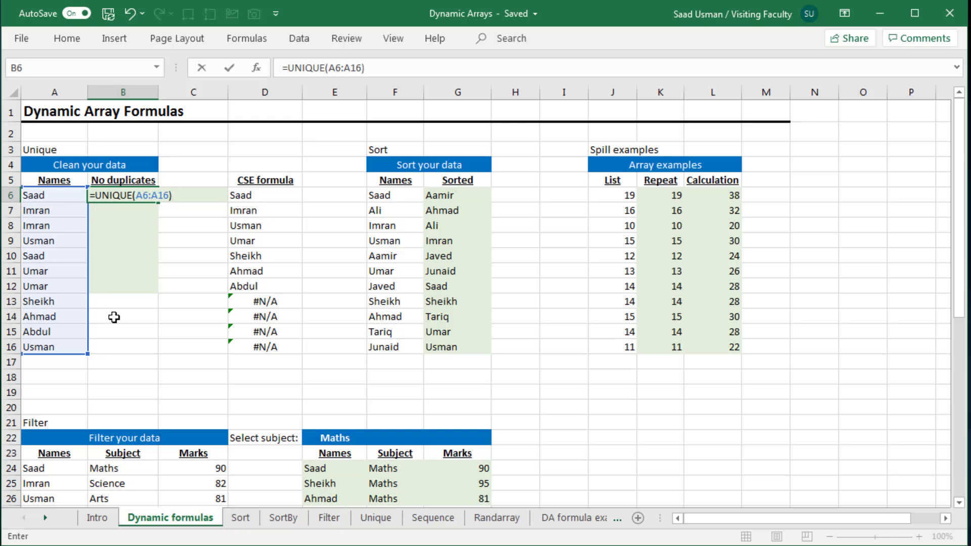
key("Return")
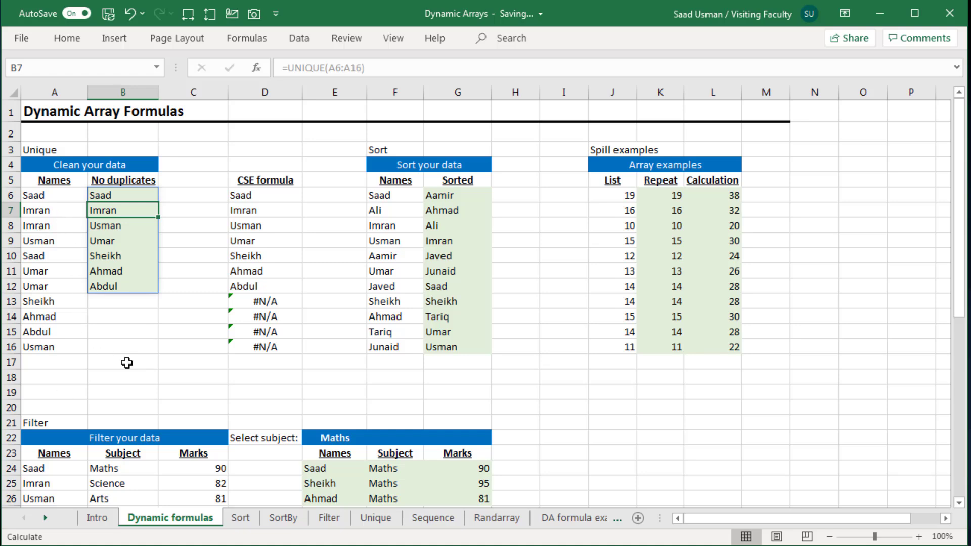
Change the name in cell A8 to Usman
left_click(44, 197)
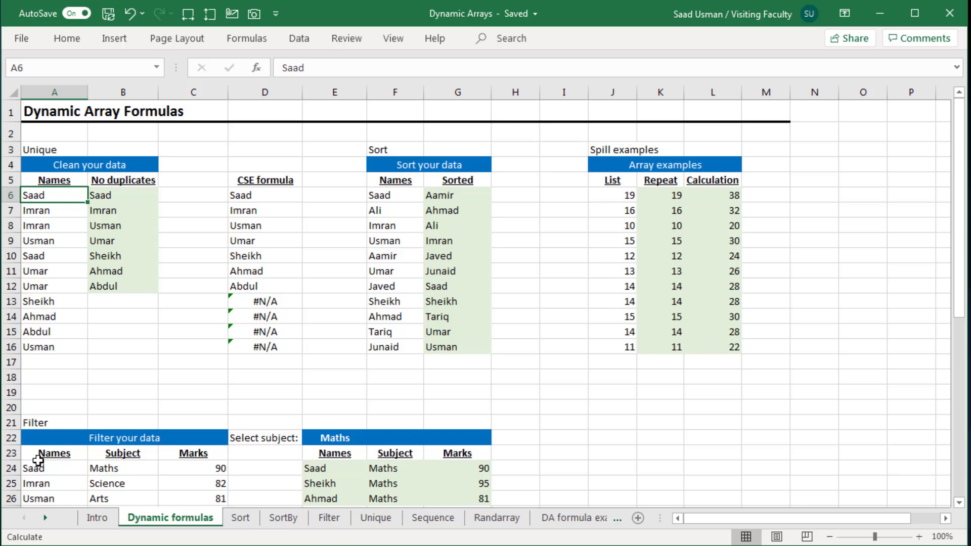
key("Right")
key("Left")
key("Down")
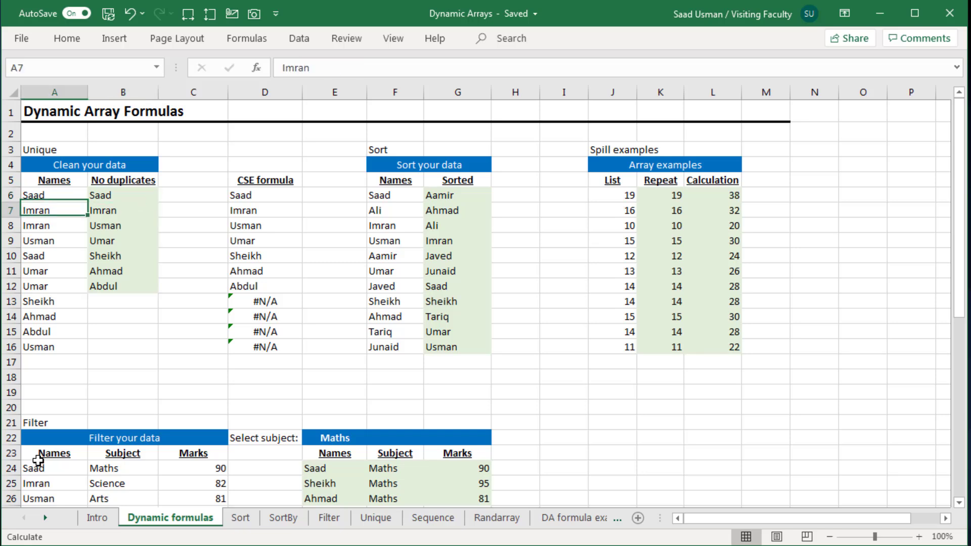
key("Down")
key("Down")
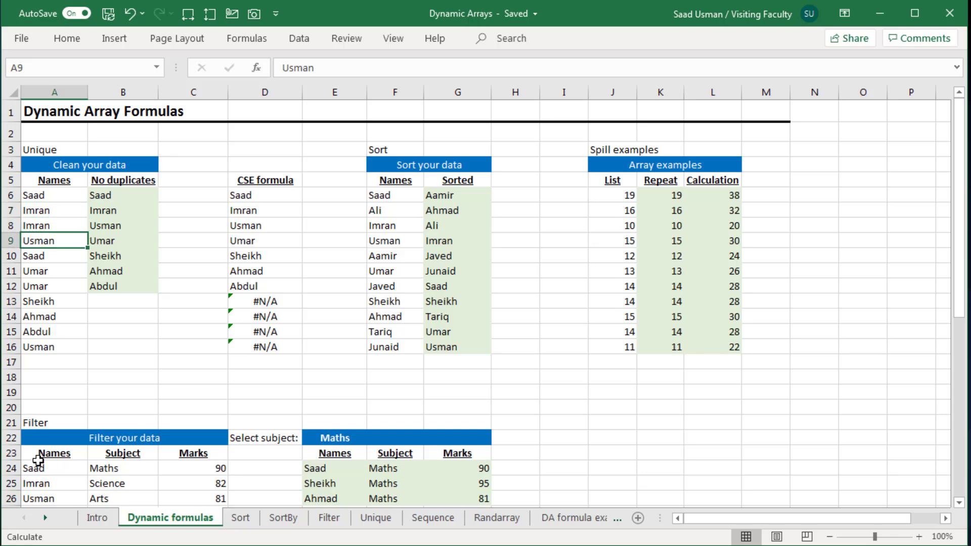
key("Up")
type("Usman")
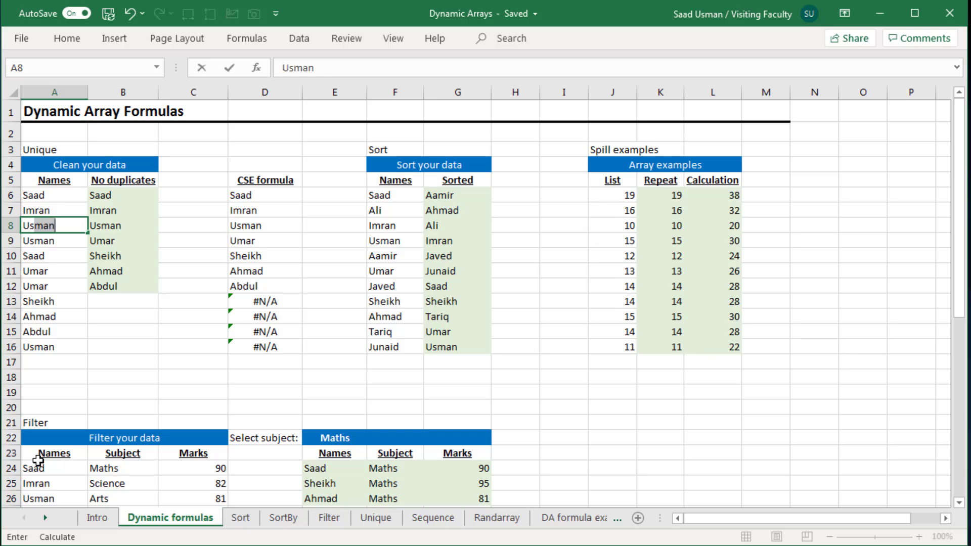
key("Return")
Change the name in cell A15 to Fahad
key("Down")
key("Down")
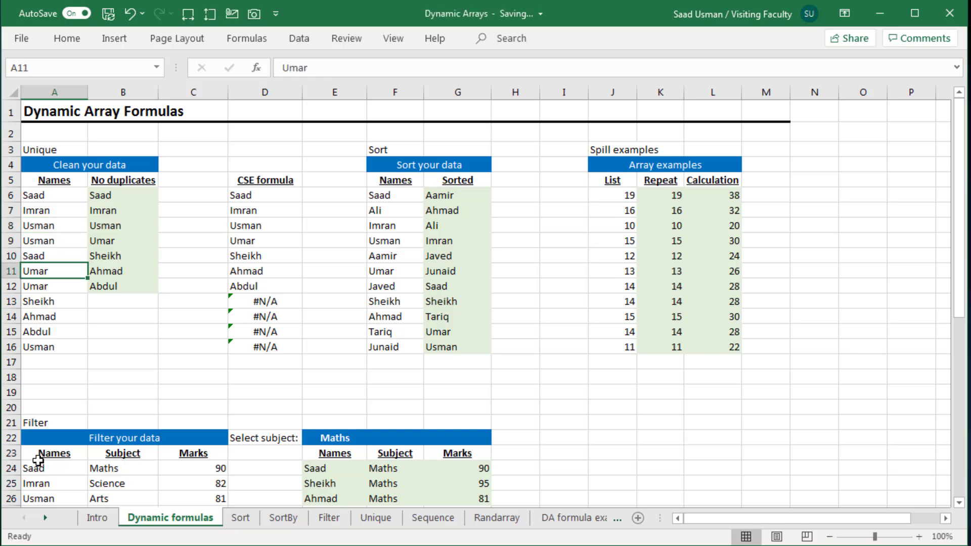
key("Down")
key("Down")
key("Down")
key("Down")
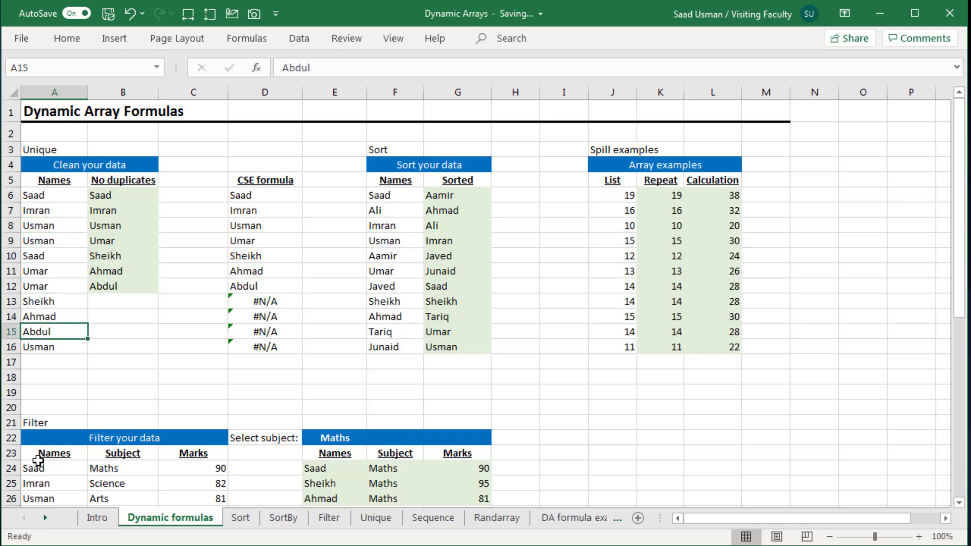
type("?Fa")
key("BackSpace")
key("BackSpace")
key("BackSpace")
type("Faa")
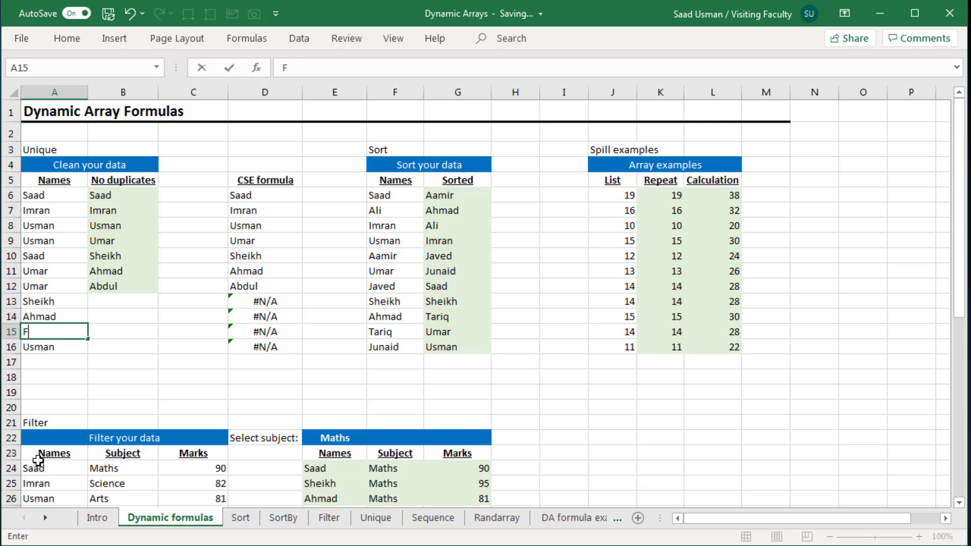
key("BackSpace")
type("had")
key("Return")
Re-enter the INDEX/MATCH/COUNTIF formula in D6 as a CSE array formula, then commit it again
key("Up")
key("Up")
key("Up")
key("Up")
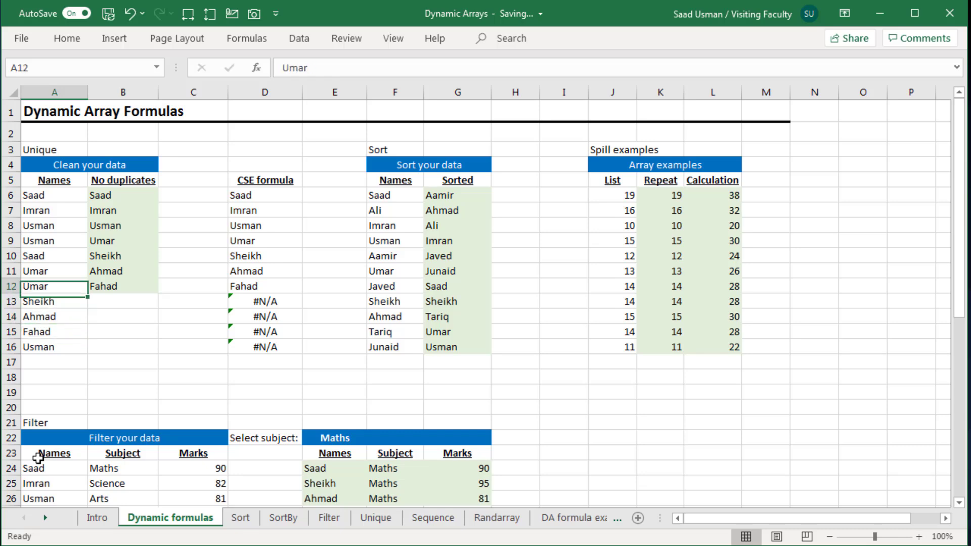
key("Right")
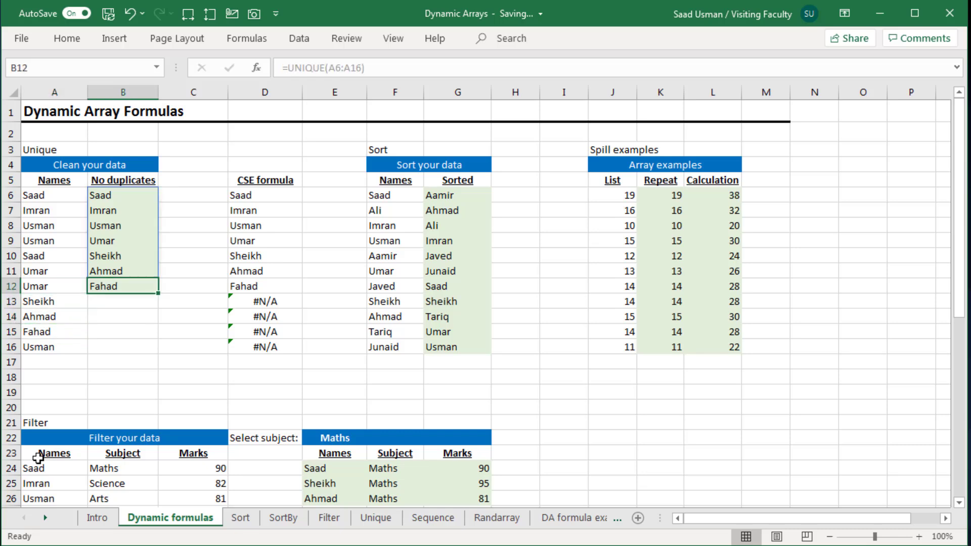
key("Right")
key("Right")
key("Up")
key("Up")
key("Up")
key("Up")
key("Up")
key("Up")
key("Up")
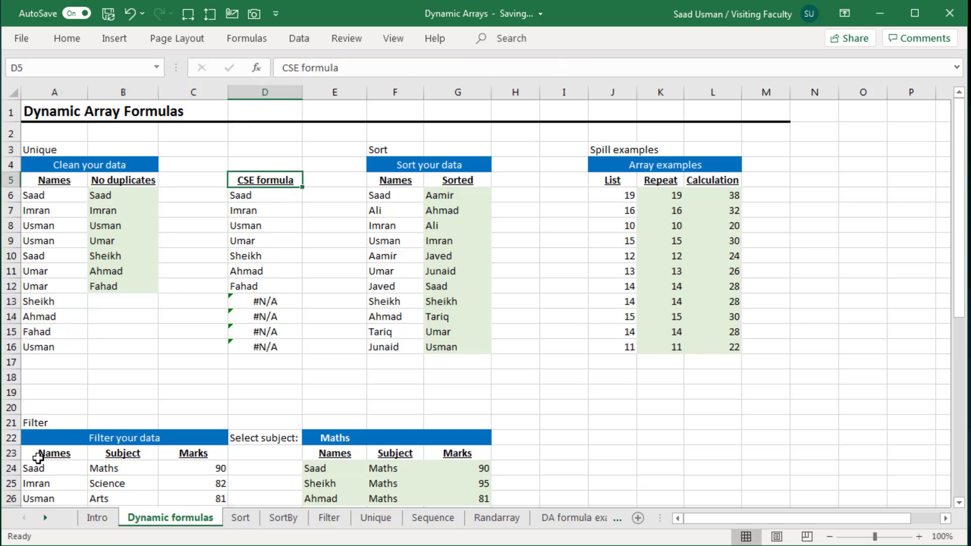
key("Down")
key("F2")
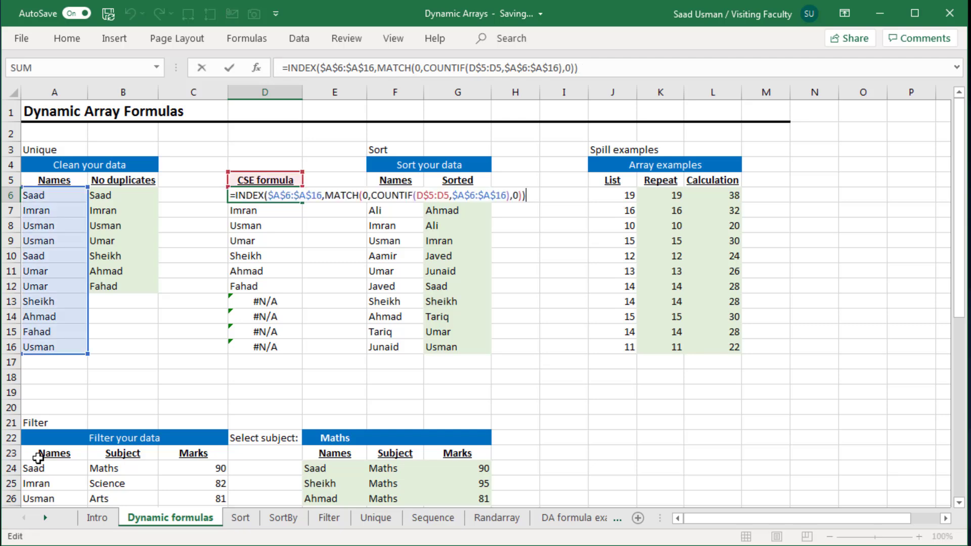
key("ctrl+shift+Return")
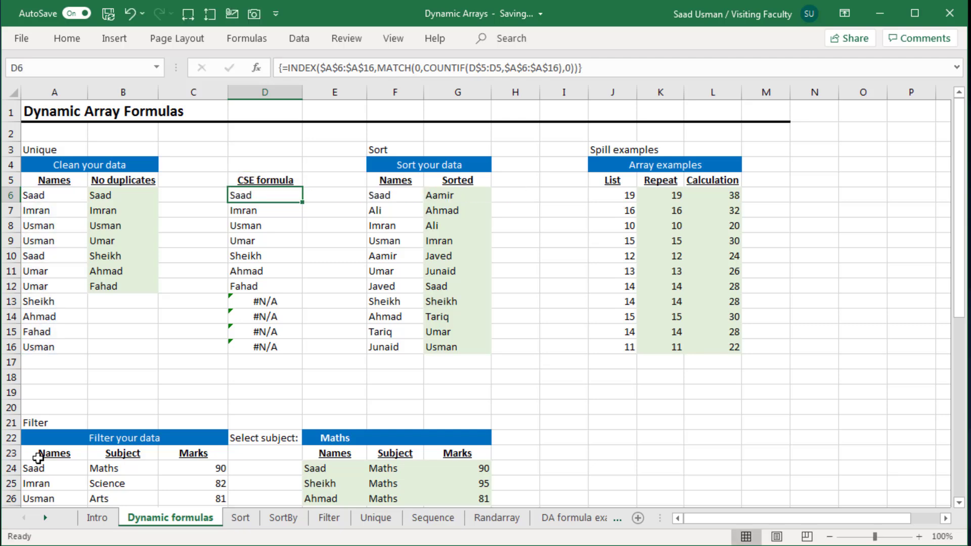
key("F2")
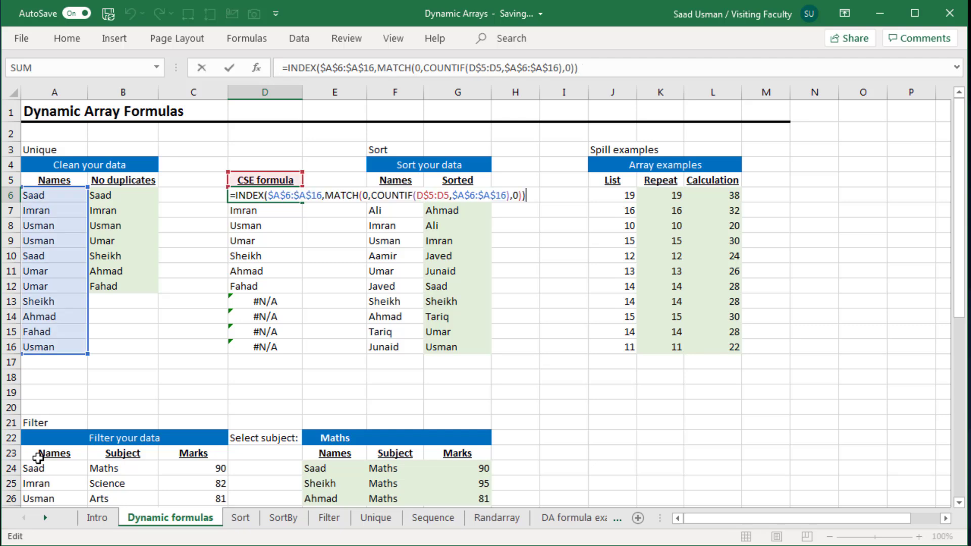
key("Return")
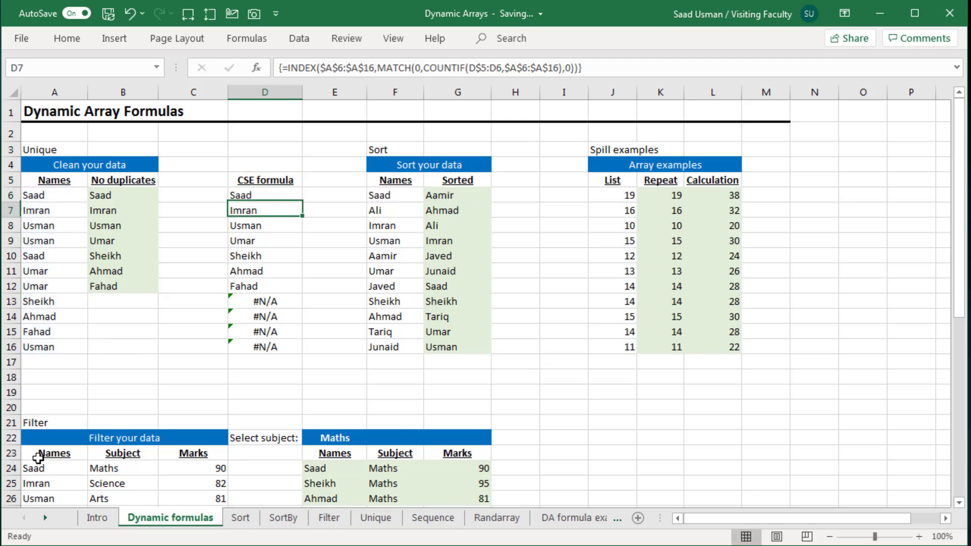
Inspect the CSE formula results down column D, including the #N/A cells
key("Down")
key("Down")
key("Down")
key("Down")
key("Down")
key("Down")
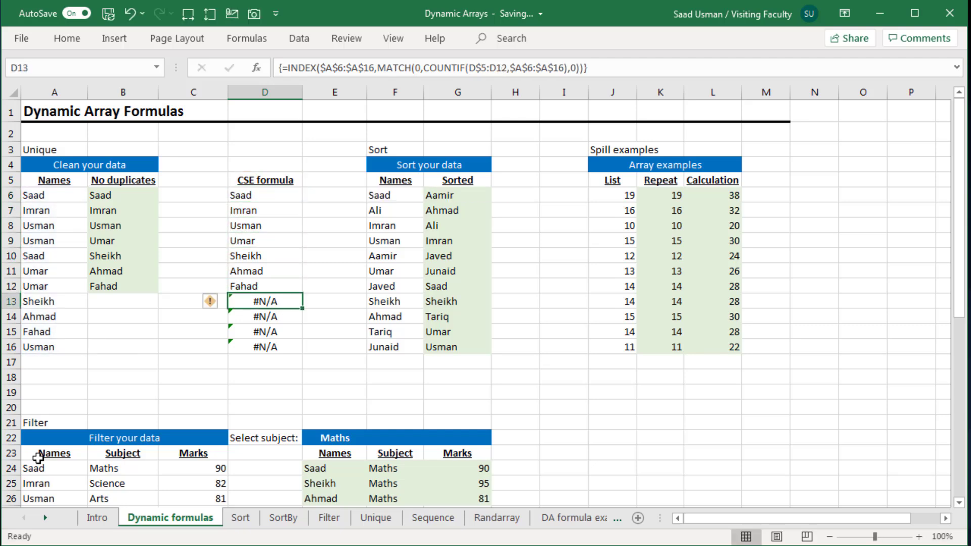
key("Down")
key("Down")
key("Down")
key("Down")
key("Up")
key("Up")
key("Up")
key("Up")
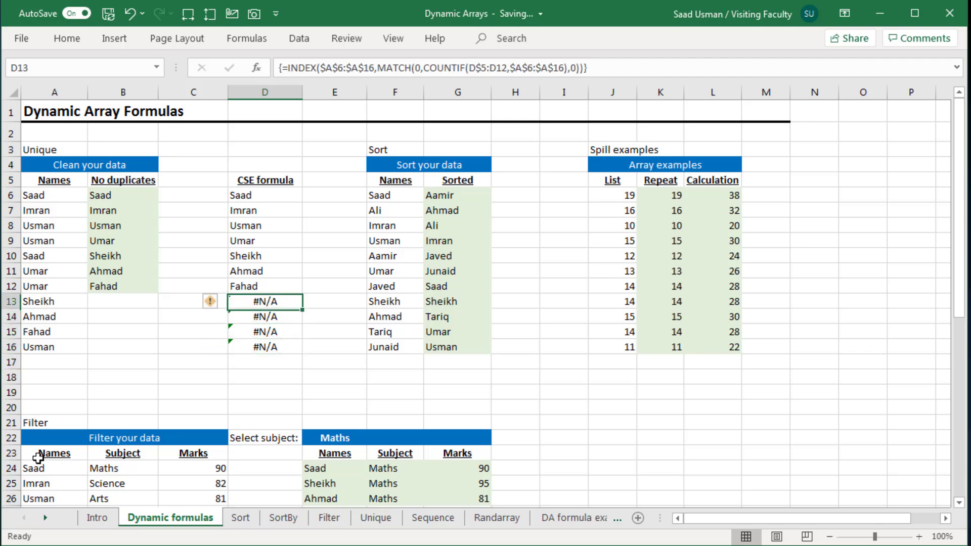
Review the spilled UNIQUE range in column B and move to the Names list of the Sort section
key("Left")
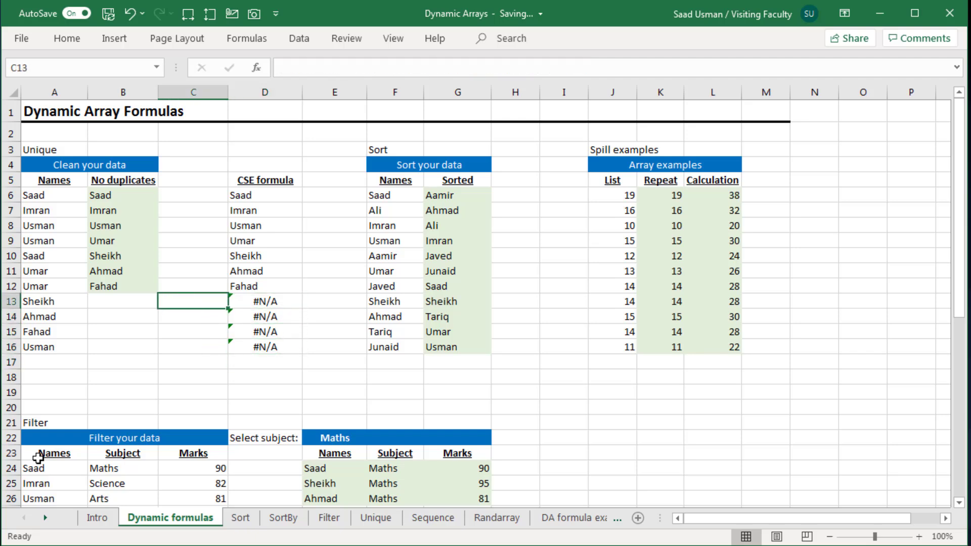
key("Left")
key("Up")
key("Up")
key("Up")
key("Up")
key("Up")
key("Up")
key("Up")
key("Up")
key("Down")
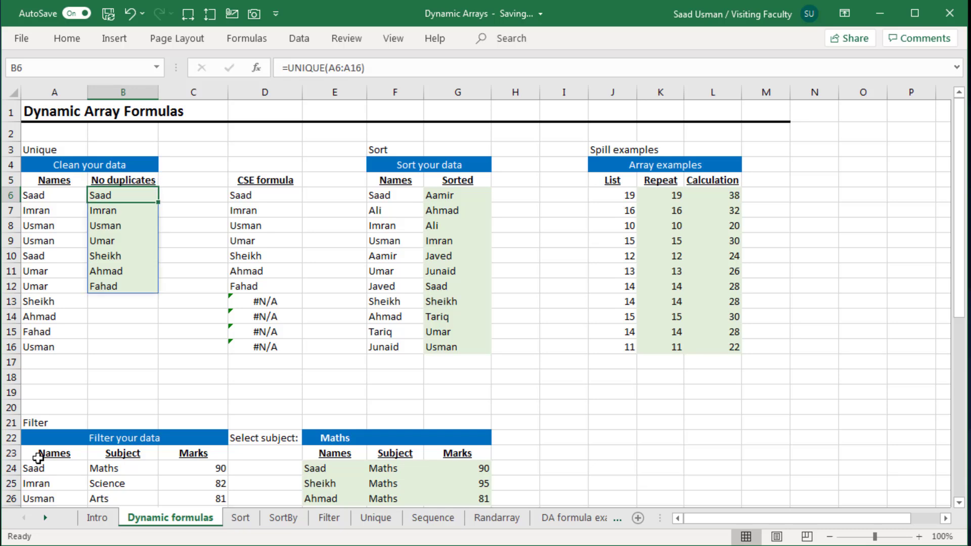
key("Left")
key("ctrl+shift+Down")
key("Right")
key("Right")
key("Right")
key("Right")
key("Right")
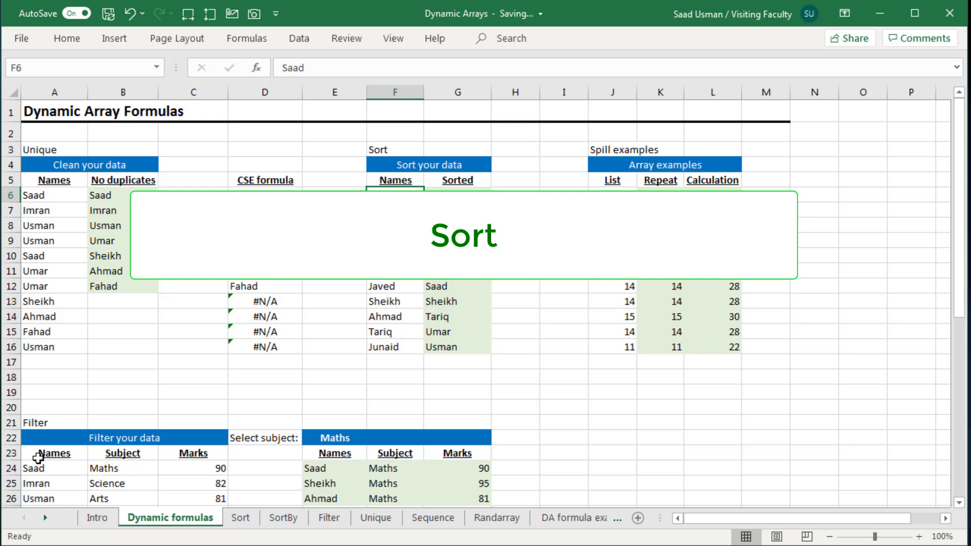
Delete the formula in G6 and re-enter =SORT(F6:F16) to sort the Names list
key("ctrl+shift+Down")
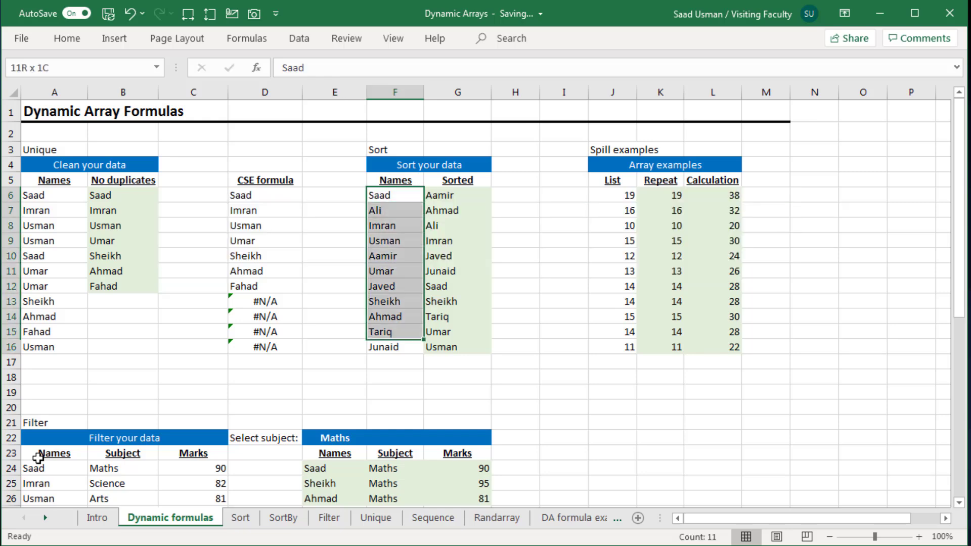
key("Right")
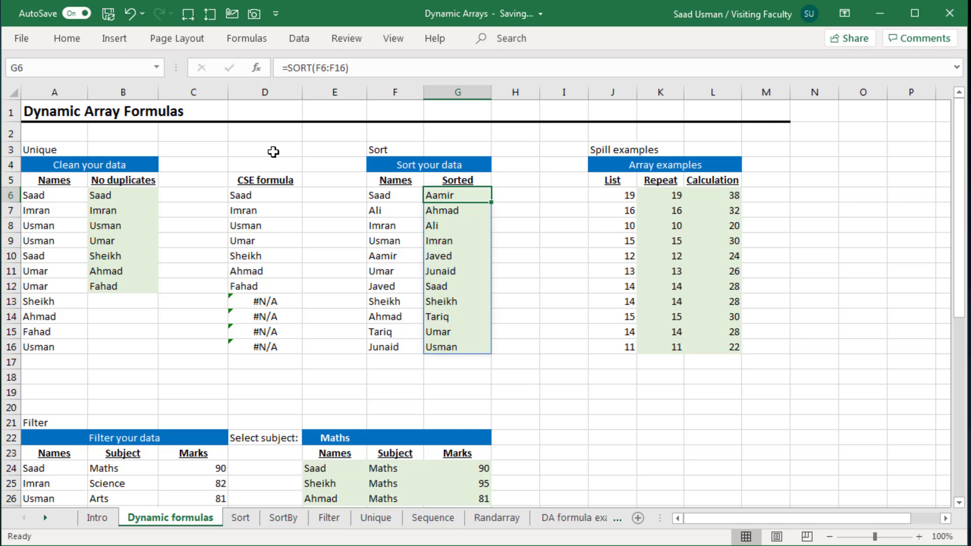
key("Delete")
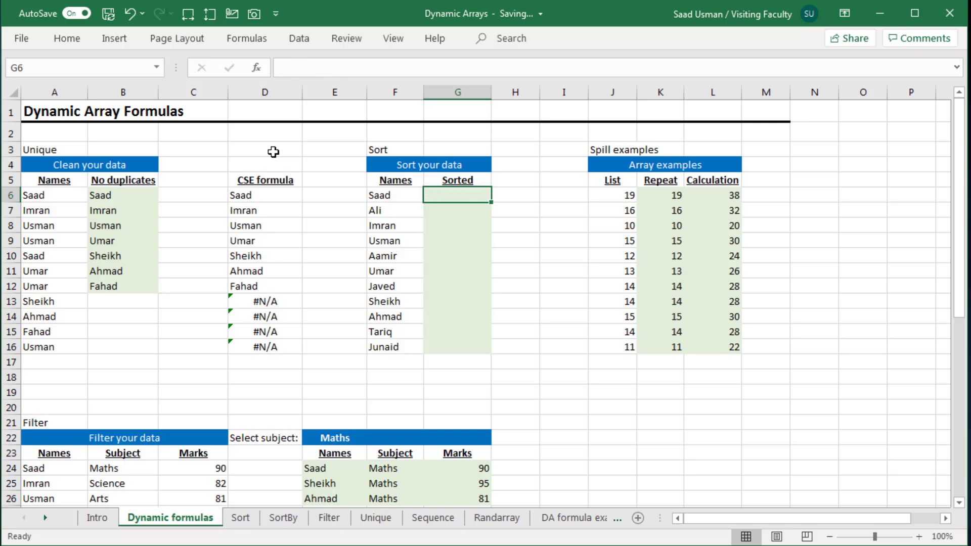
type("=sor")
key("Tab")
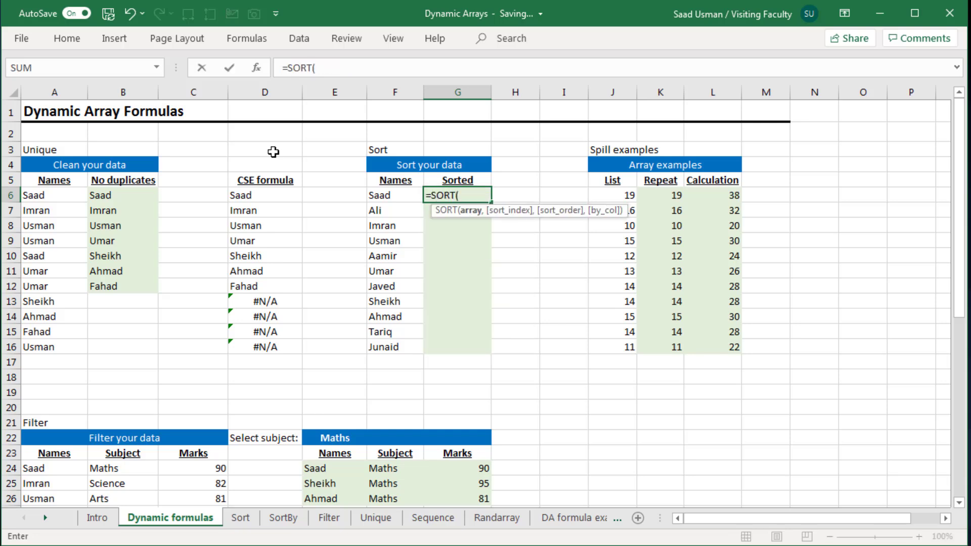
key("Left")
key("ctrl+shift+Down")
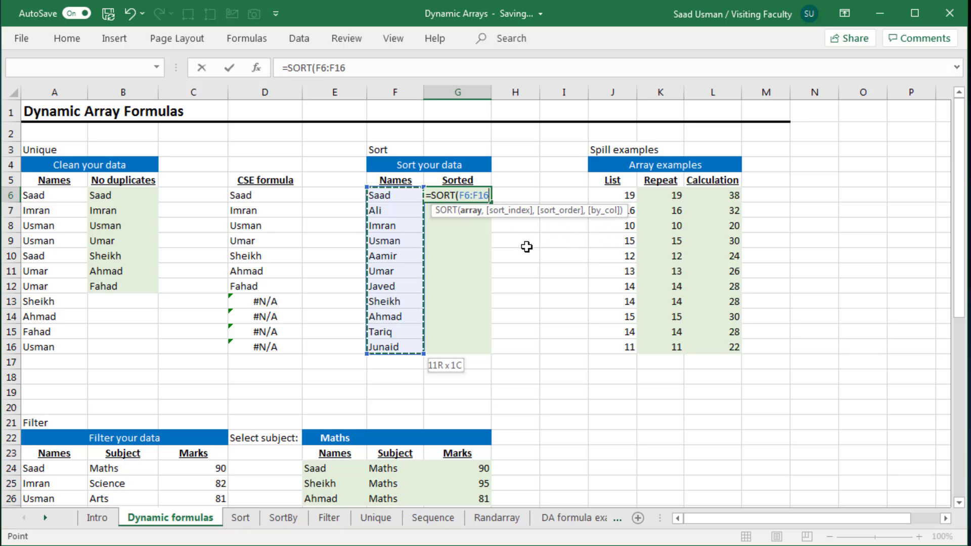
type(")")
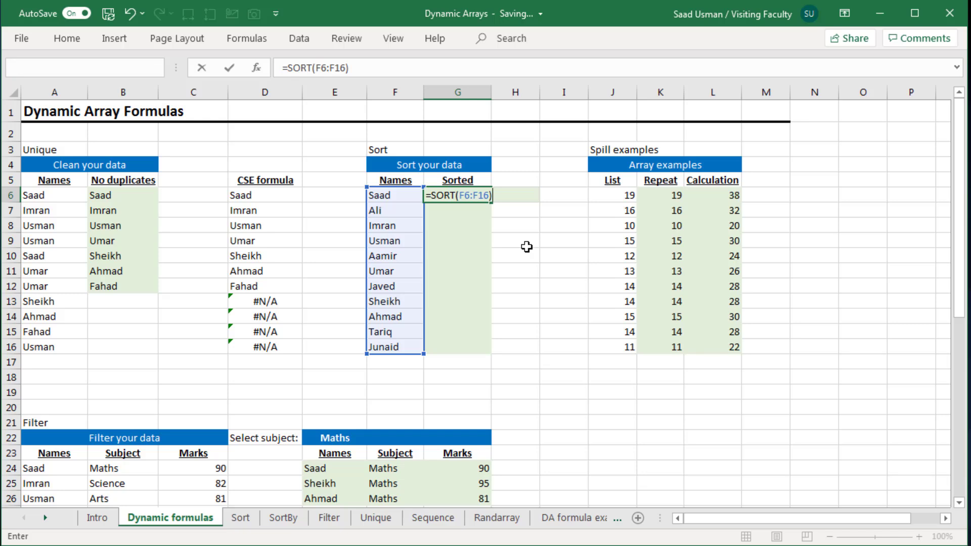
key("Return")
Step through the spilled sorted names in column G to inspect each cell's formula
key("Down")
key("Down")
key("Down")
key("Down")
key("Down")
key("Down")
key("Down")
key("Down")
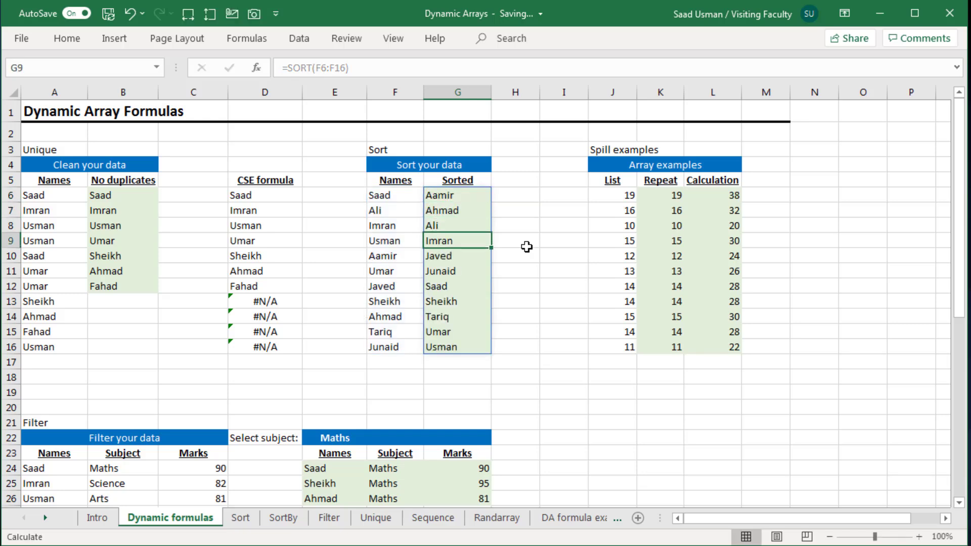
key("Up")
key("Up")
key("Up")
key("Up")
key("Up")
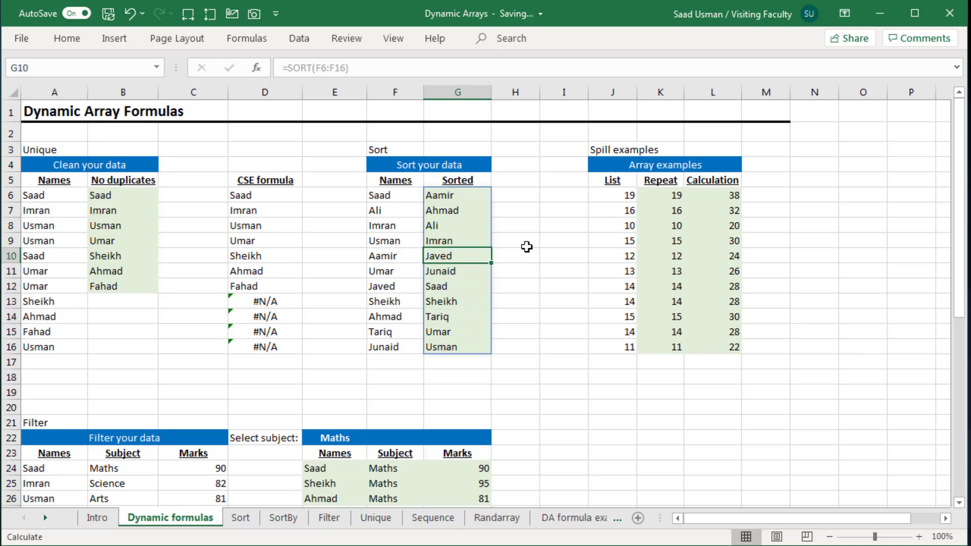
key("Up")
key("Up")
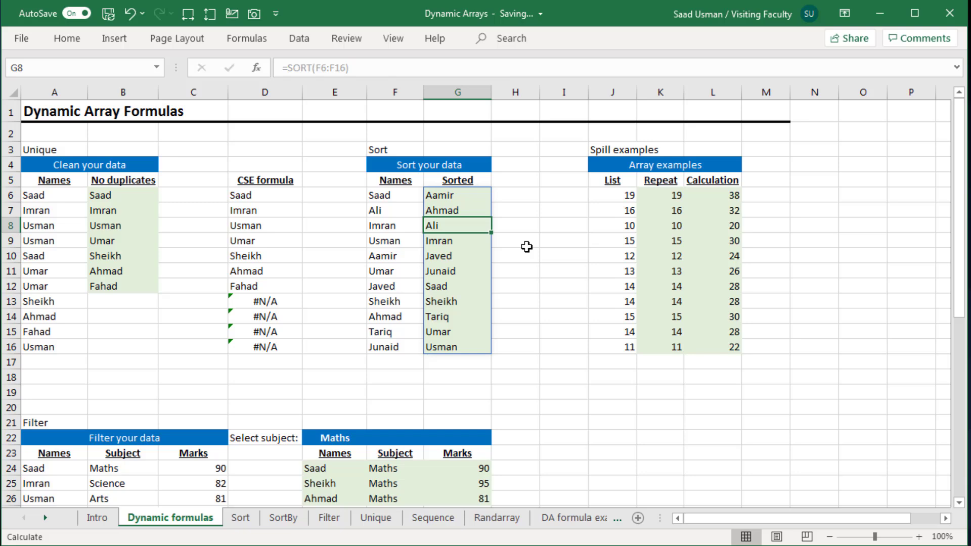
key("Up")
key("Up")
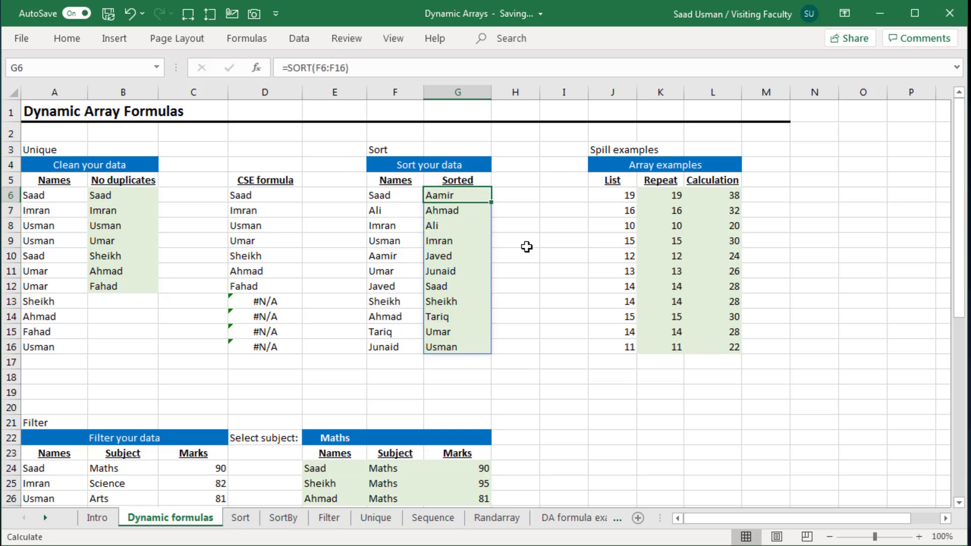
key("Down")
key("Down")
key("Down")
key("Down")
key("Down")
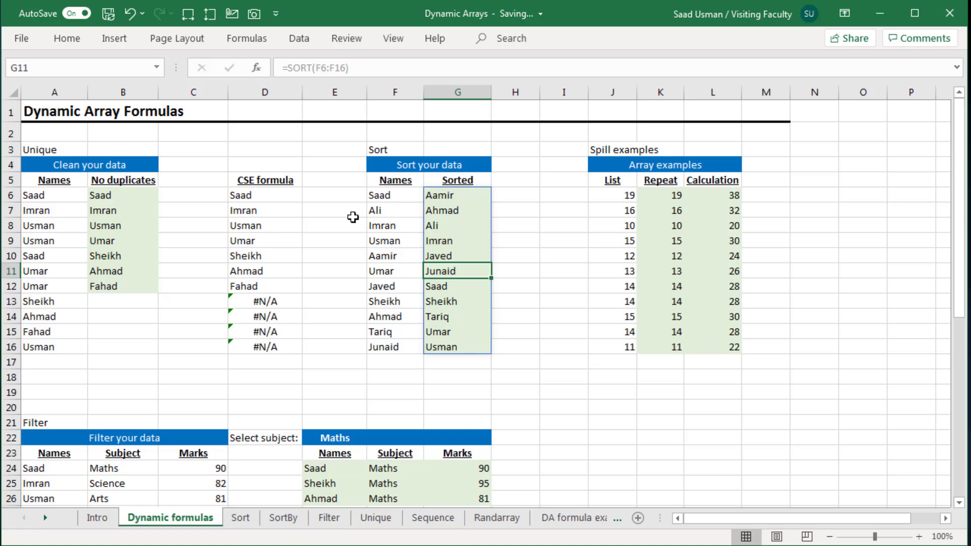
Delete the SORT formula in G6, then undo the deletion
left_click(452, 194)
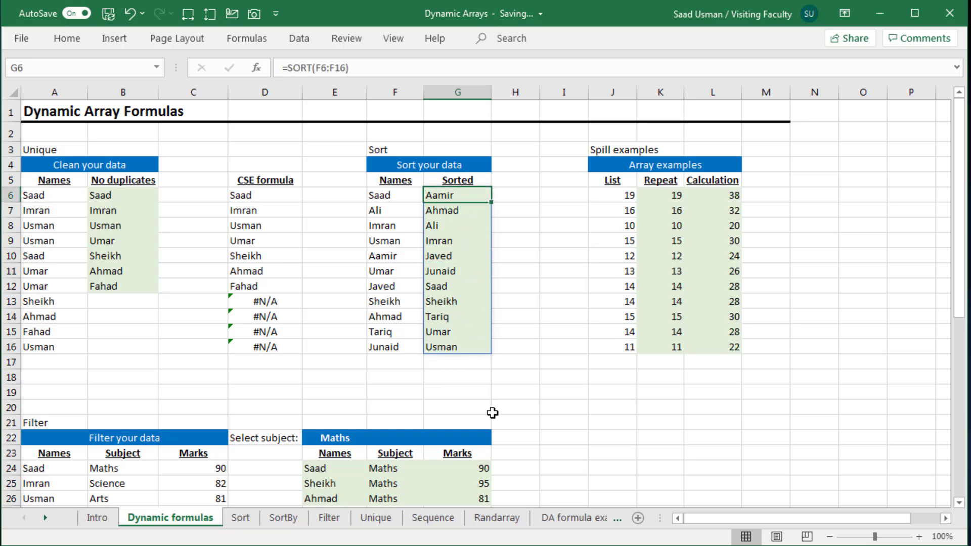
key("Delete")
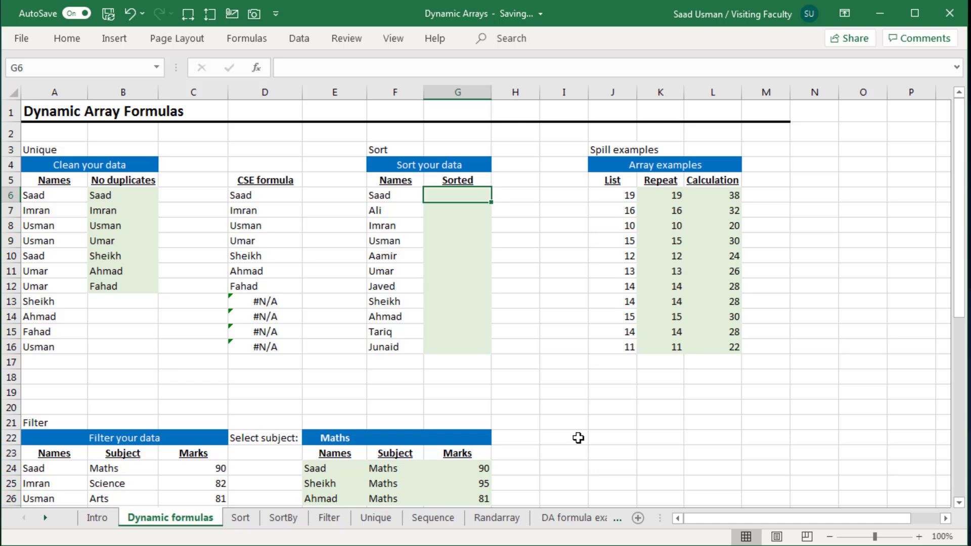
key("ctrl+z")
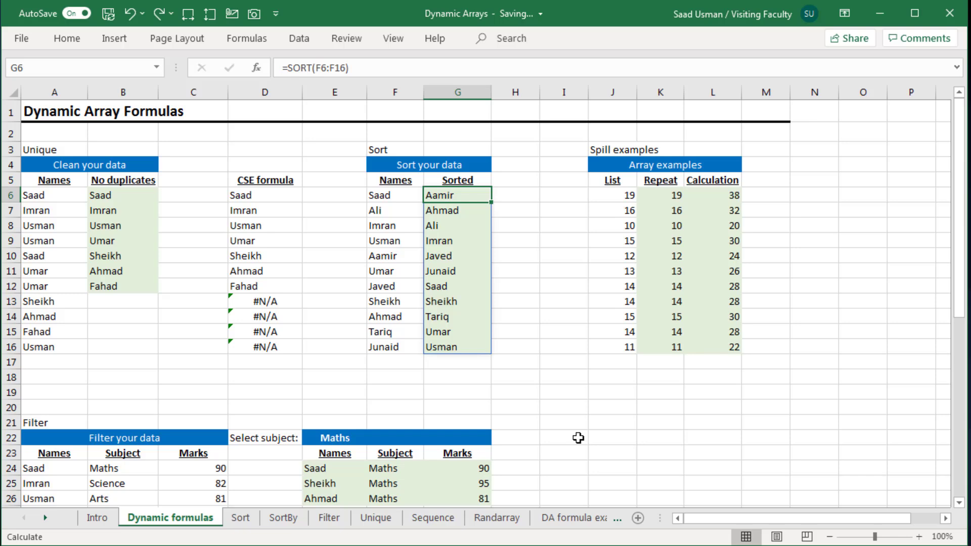
Enter 1 in G10 inside the sorted names' spill range
key("Down")
key("Down")
key("Down")
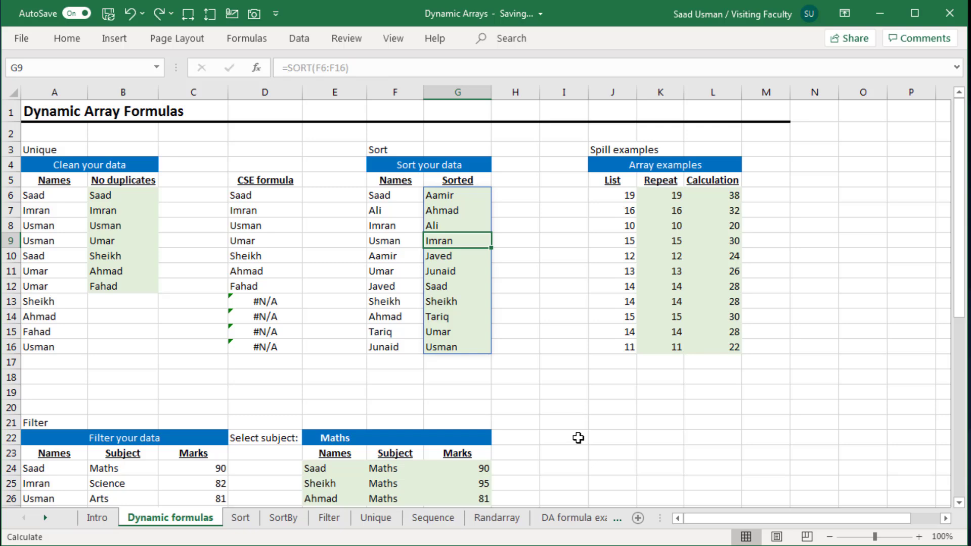
key("Down")
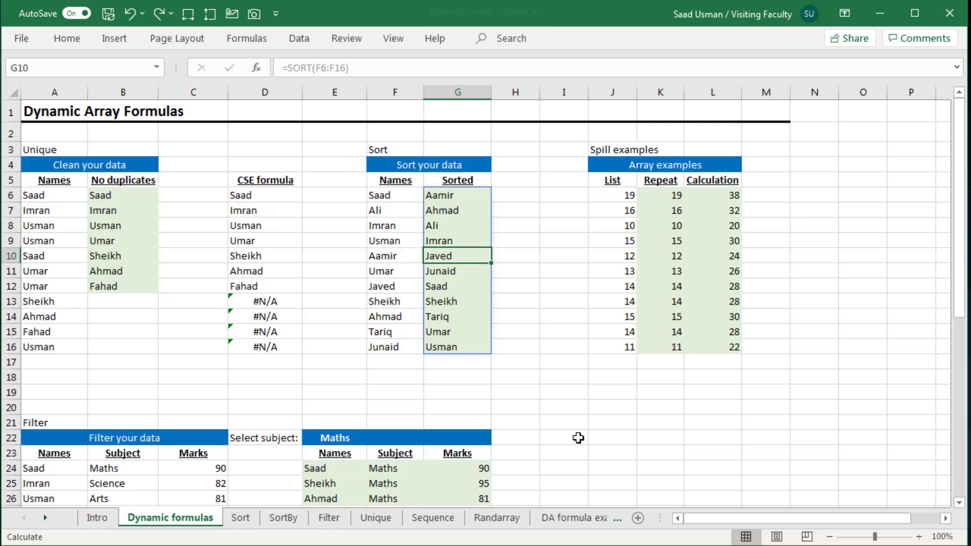
type("1")
key("Return")
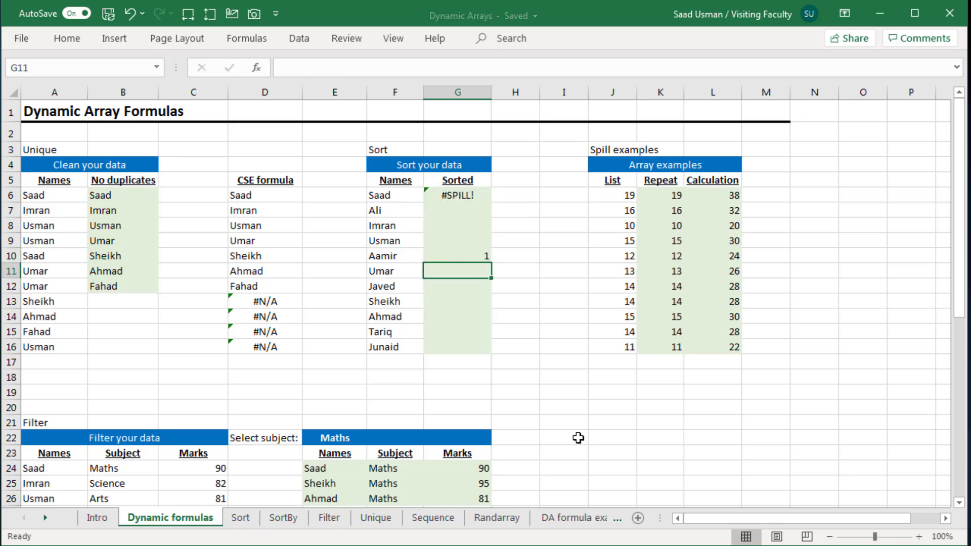
Select the obstructing cells through the G6 error options and delete them
key("Up")
key("Up")
key("Up")
key("Up")
key("Up")
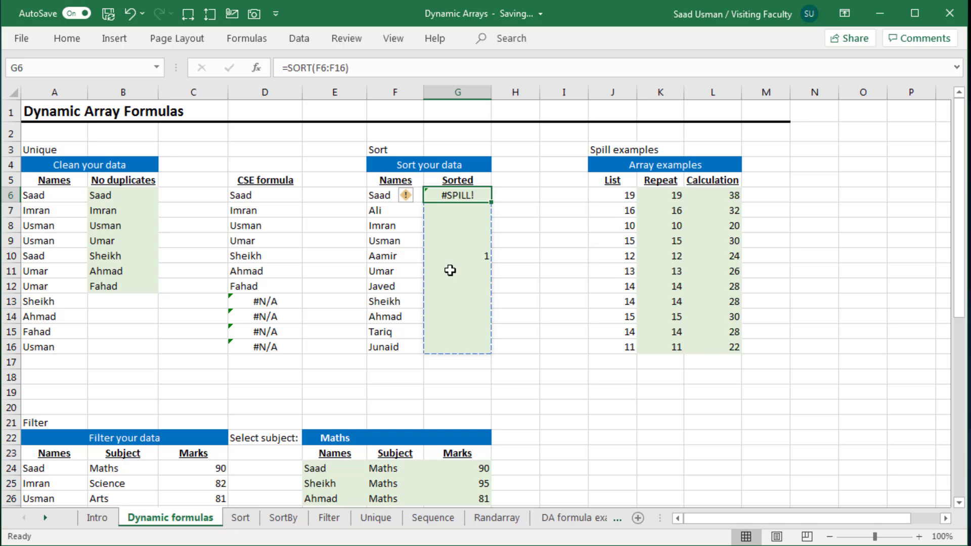
left_click(418, 197)
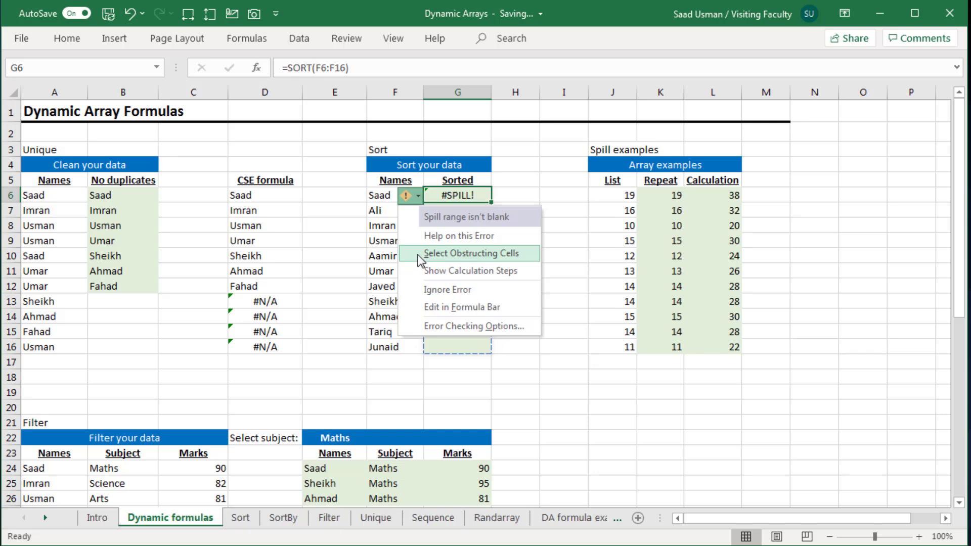
left_click(445, 253)
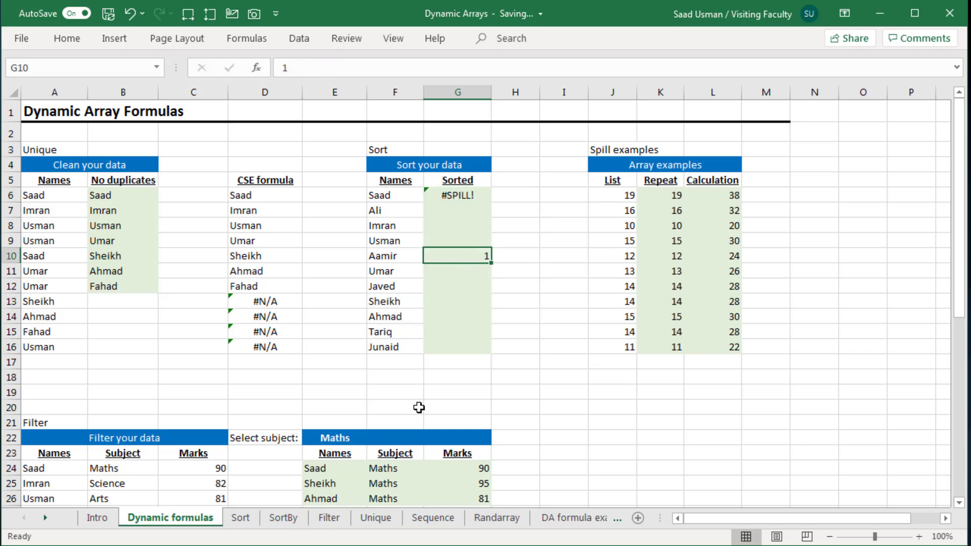
key("Delete")
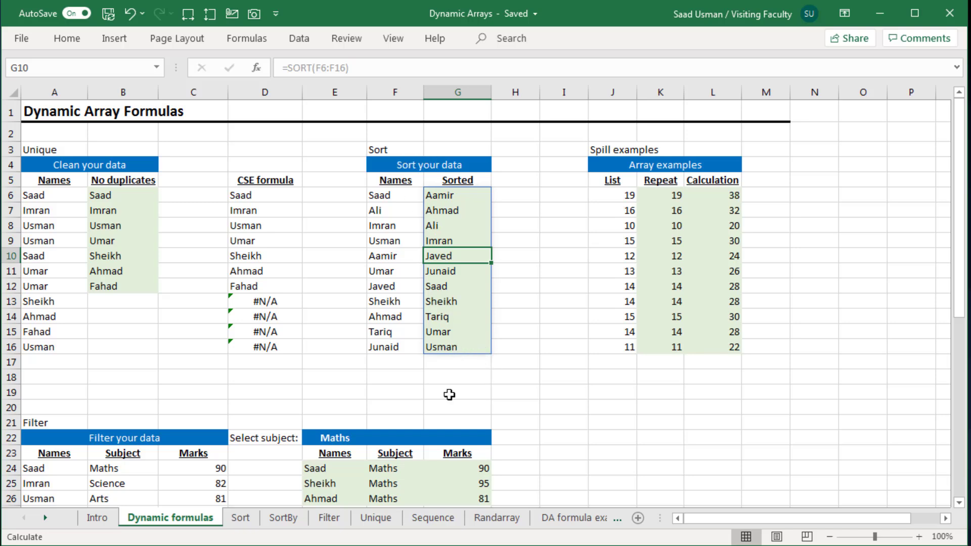
Examine the values in the List column of the Spill examples section
key("Home")
left_click(609, 249)
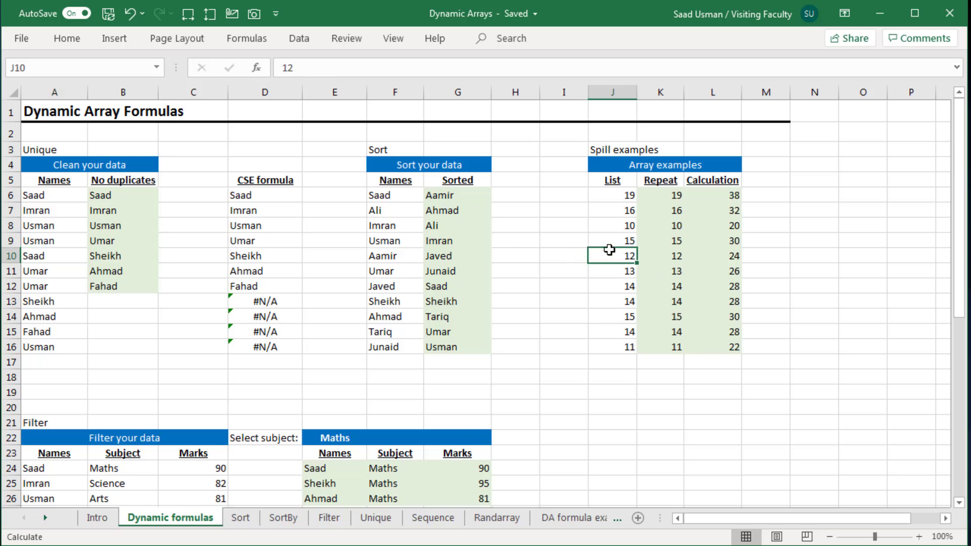
key("Down")
key("Down")
key("Down")
key("Up")
key("Up")
key("Up")
key("Up")
key("Up")
key("Up")
key("Up")
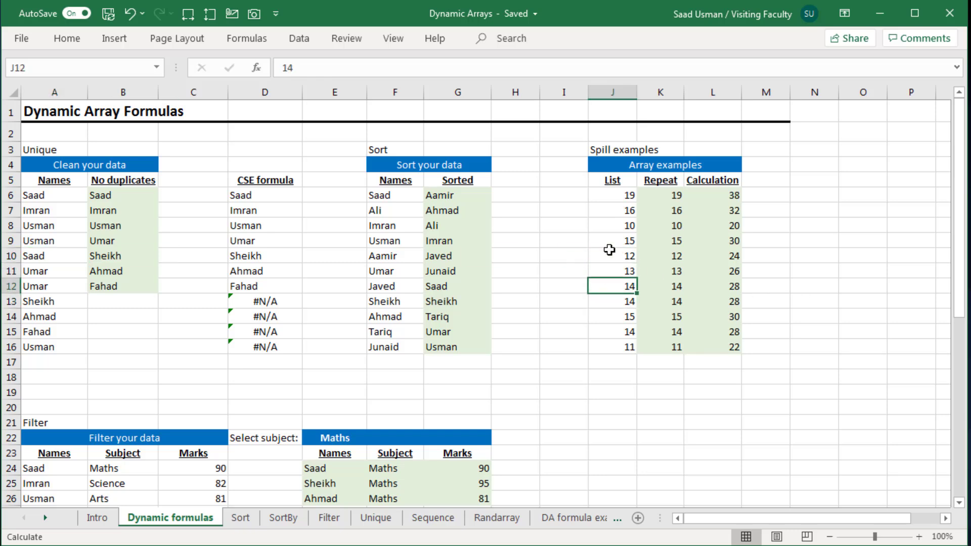
Clear the Repeat and Calculation formulas in K6:L6
key("Right")
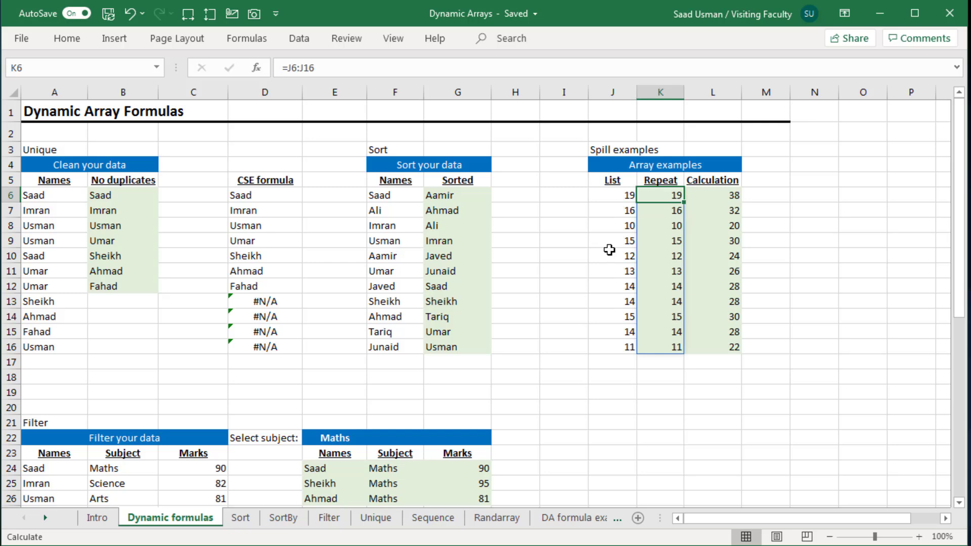
key("shift+Right")
key("Delete")
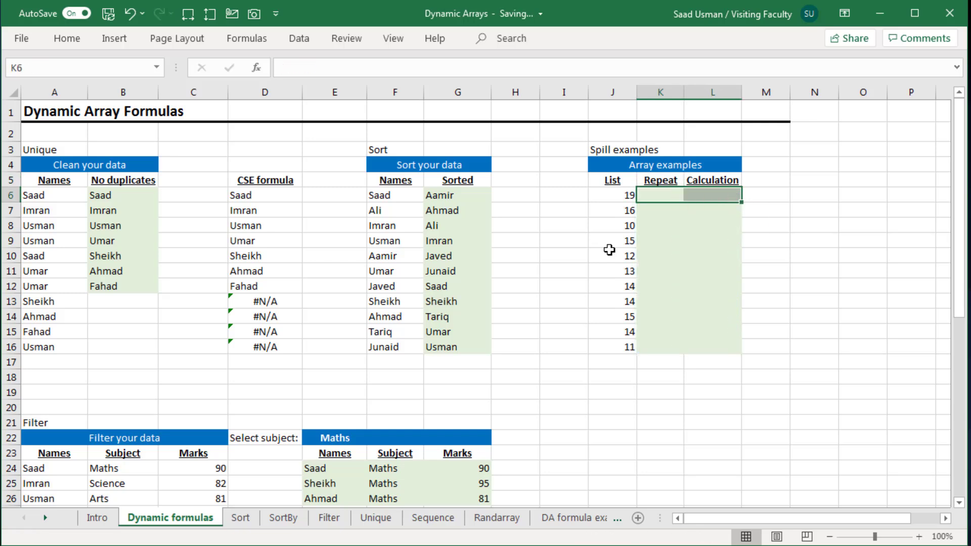
Enter =J6:J16 in K6 so the List values spill down the Repeat column
key("Left")
key("Right")
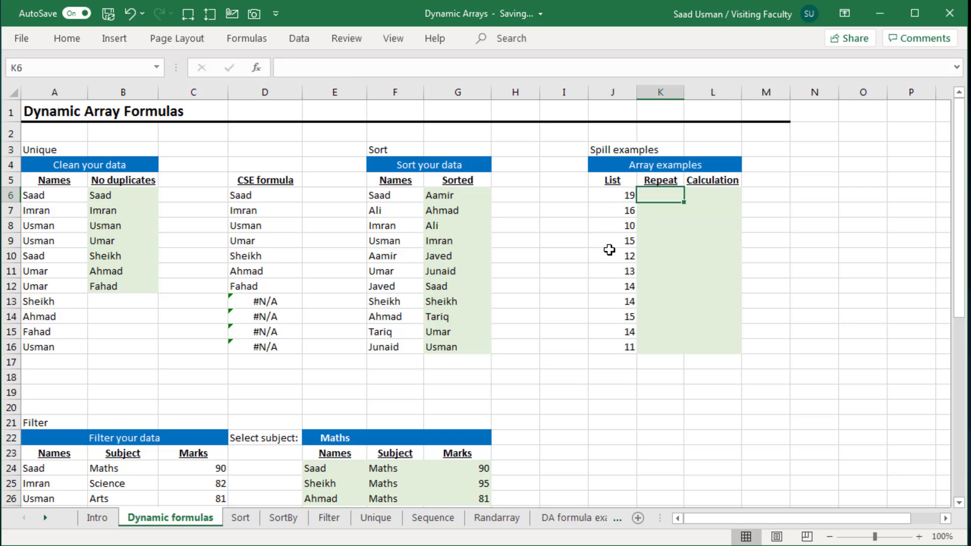
type("=")
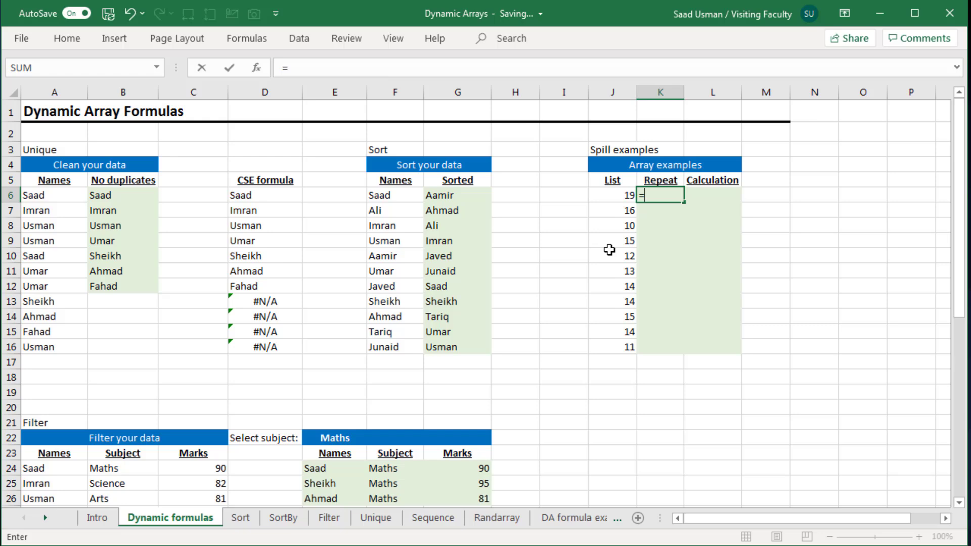
key("Left")
key("shift+Down")
key("shift+Down")
key("shift+Down")
key("shift+Down")
key("shift+Down")
key("shift+Down")
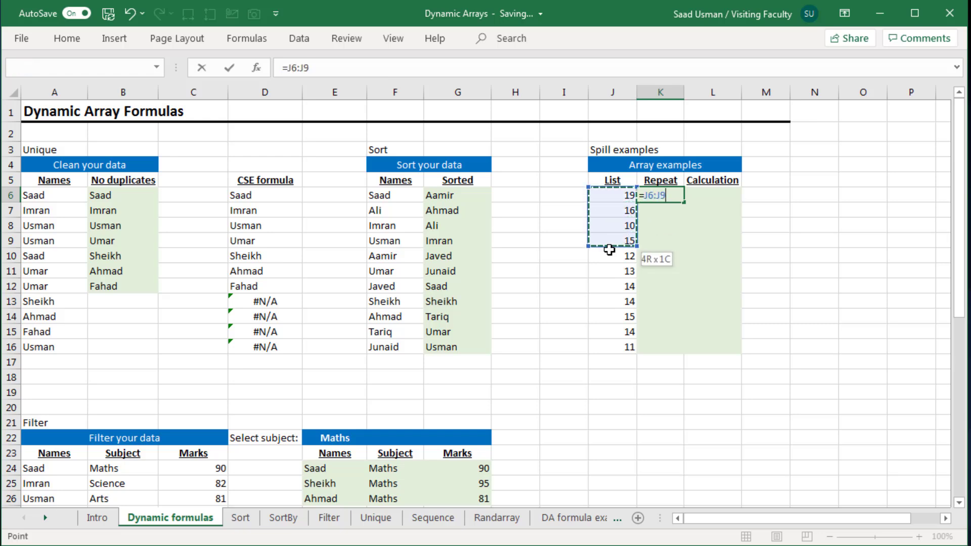
key("shift+Down")
key("shift+Down")
key("shift+Down")
key("shift+Down")
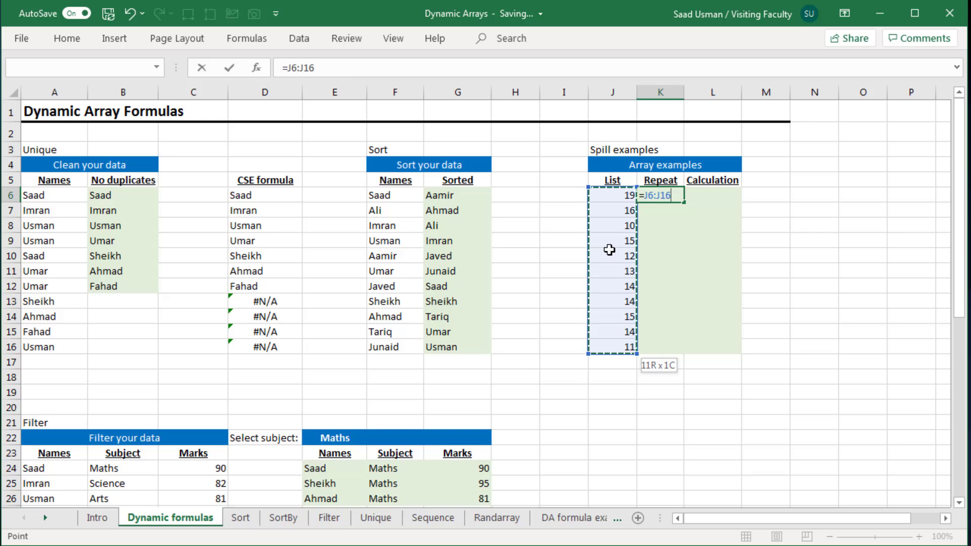
key("Return")
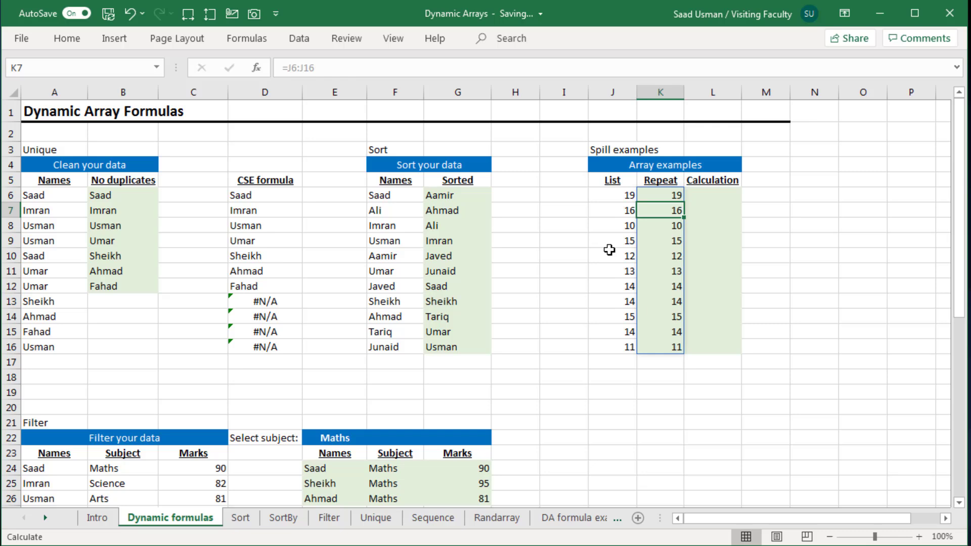
key("Up")
key("Down")
key("Down")
key("Down")
key("Down")
key("Up")
key("Up")
key("Up")
key("Up")
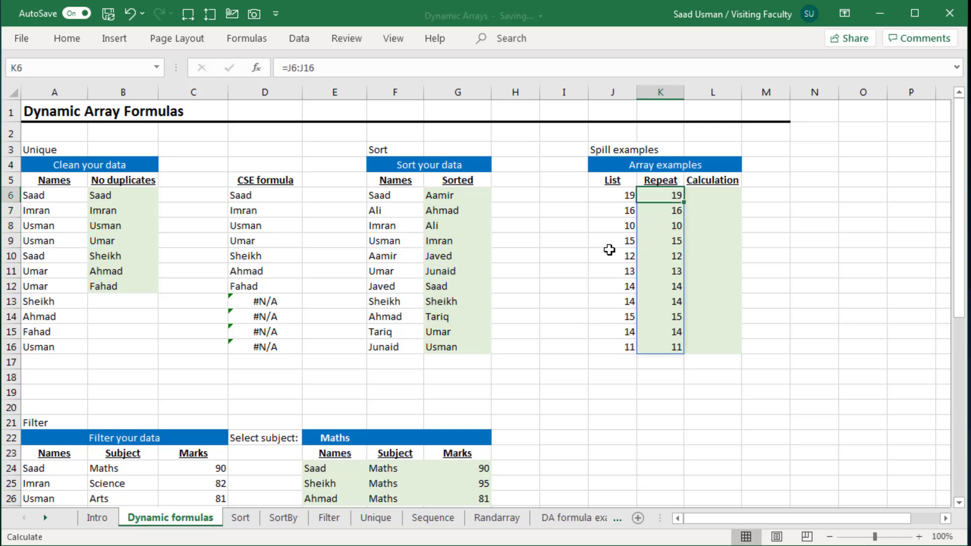
Enter =J6:J16*2 in L6 to spill doubled List values down the Calculation column
key("Right")
type("=")
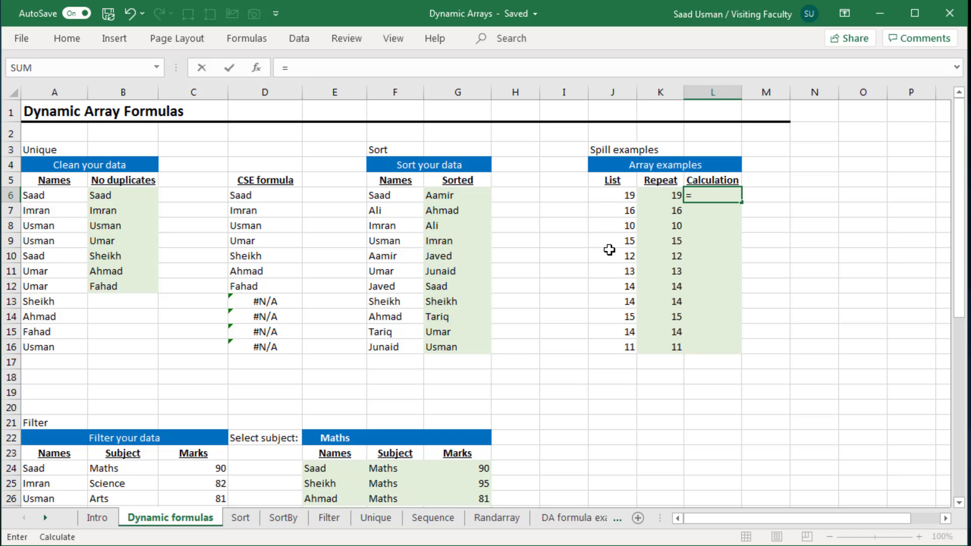
key("Left")
key("Left")
key("ctrl+shift+Down")
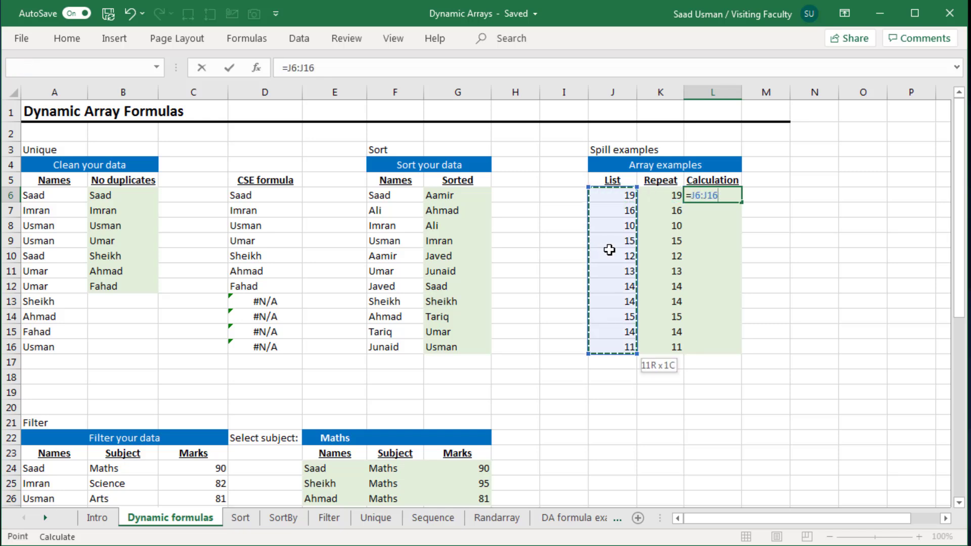
type("*2")
key("Return")
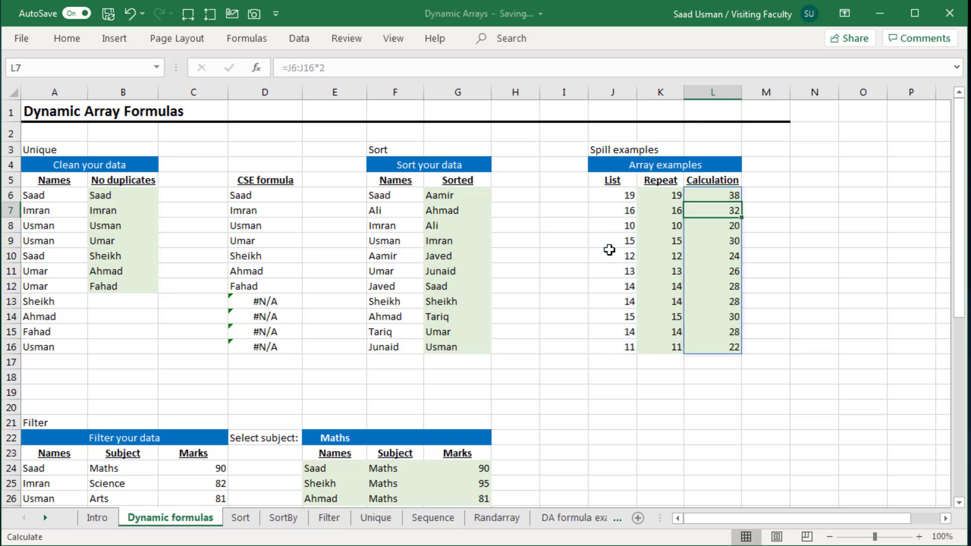
key("Up")
key("Left")
key("Right")
key("Down")
key("Down")
key("Down")
key("Down")
key("Down")
key("Down")
key("Down")
key("Down")
key("Down")
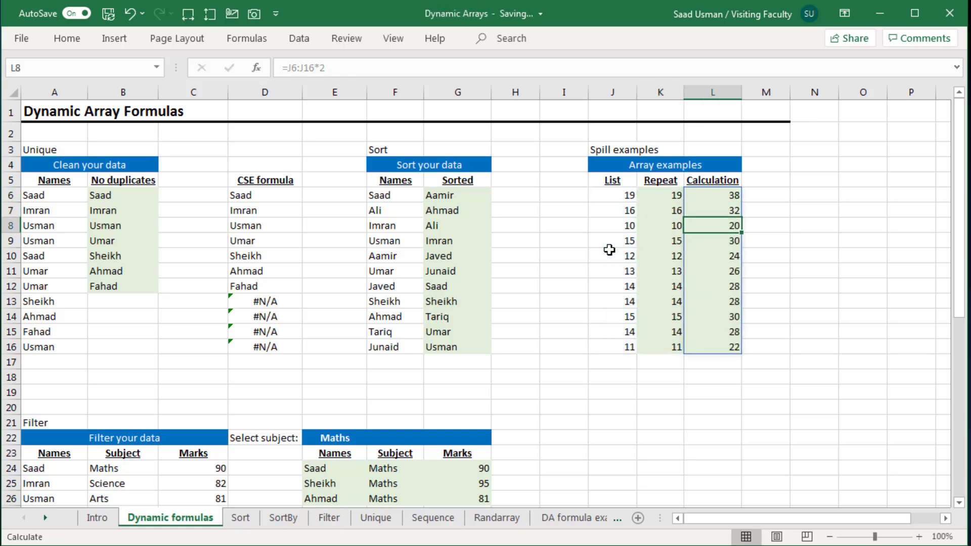
Browse down through the sheet to the Filter section's source data and filtered results
key("Down")
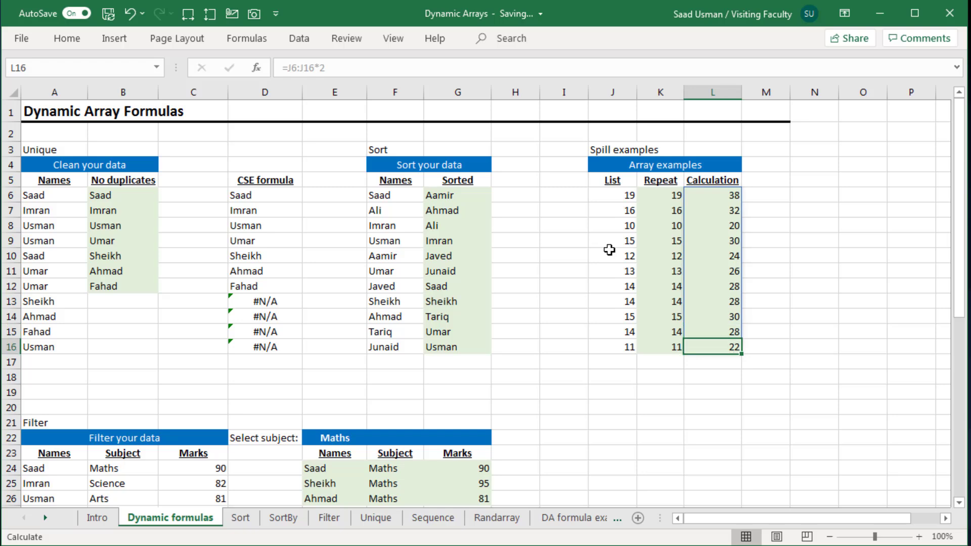
key("Down")
key("Down")
key("Home")
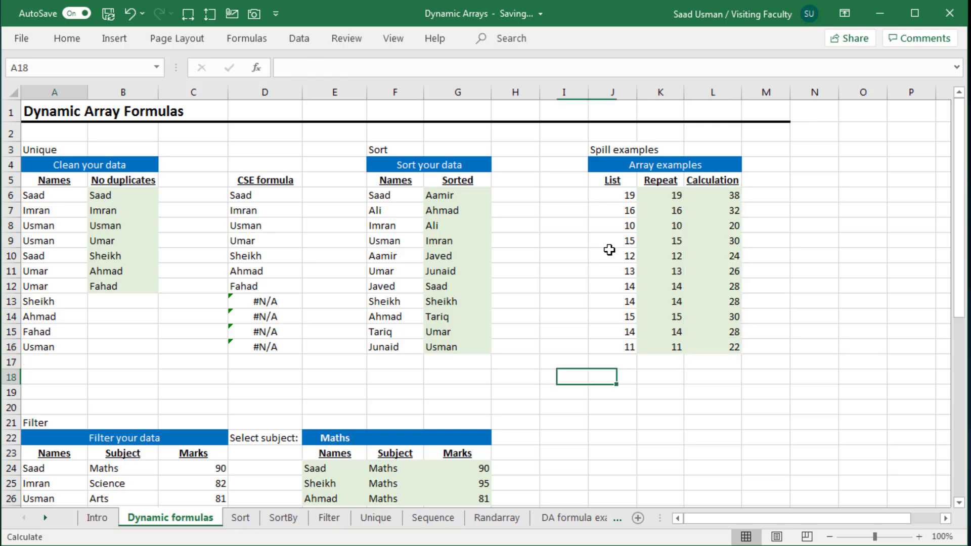
key("Down")
key("Down")
key("Down")
key("Down")
key("Down")
key("Down")
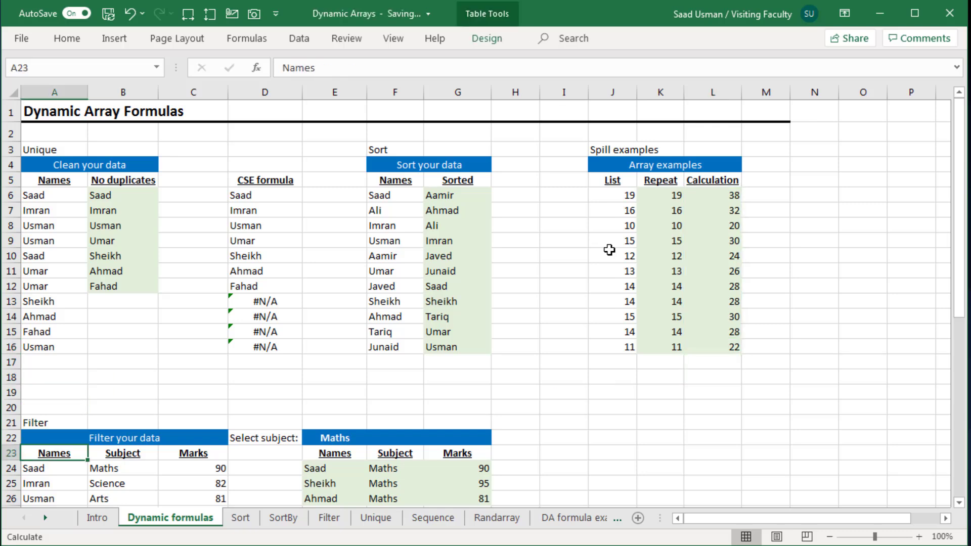
key("Down")
key("Down")
key("Down")
key("Down")
key("Down")
key("Down")
key("Down")
key("Down")
key("Down")
key("Down")
key("Down")
key("Down")
key("Down")
key("Down")
key("Up")
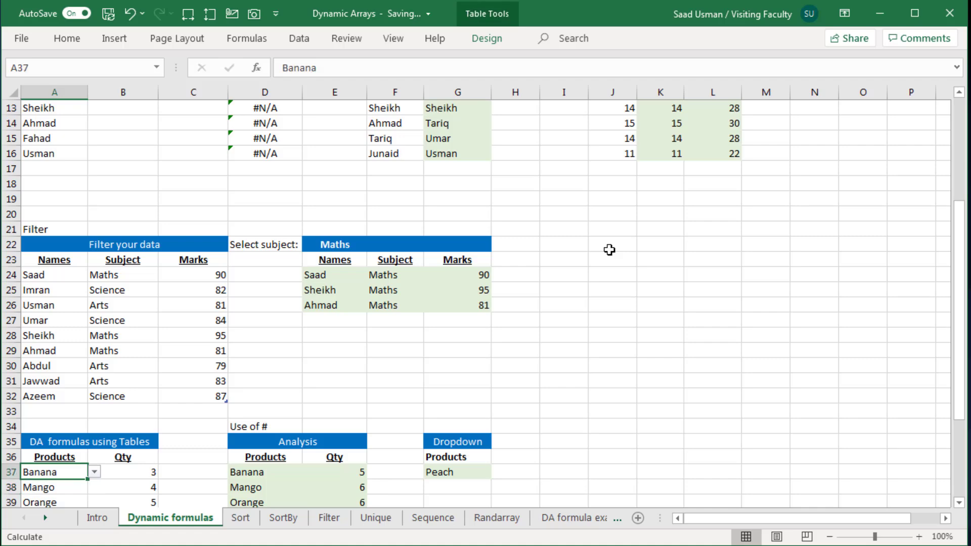
key("Up")
key("Up")
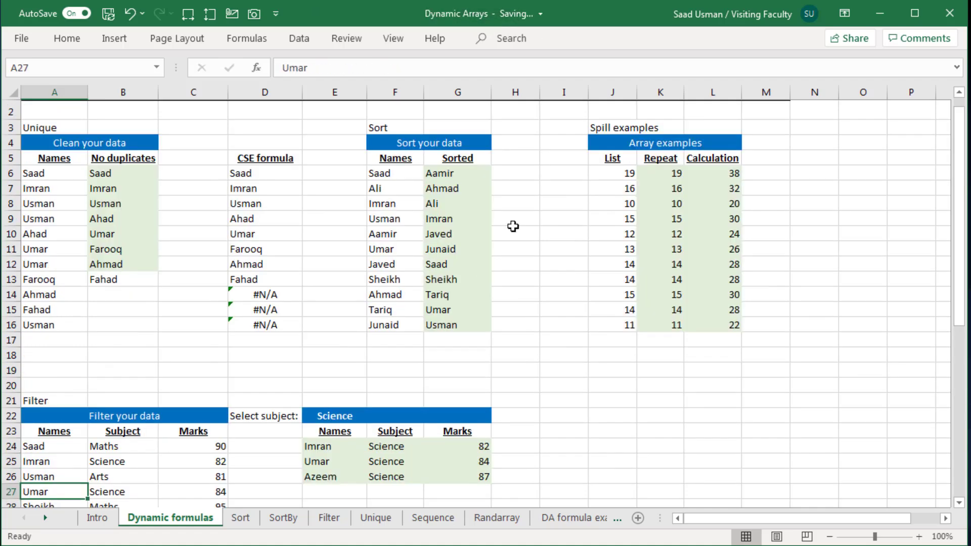
key("Down")
key("Down")
key("Down")
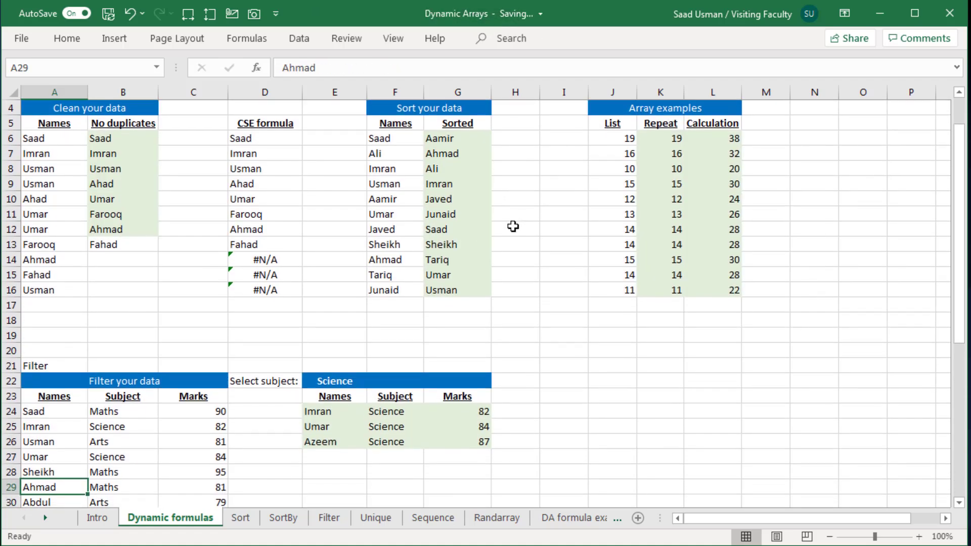
key("Down")
key("Down")
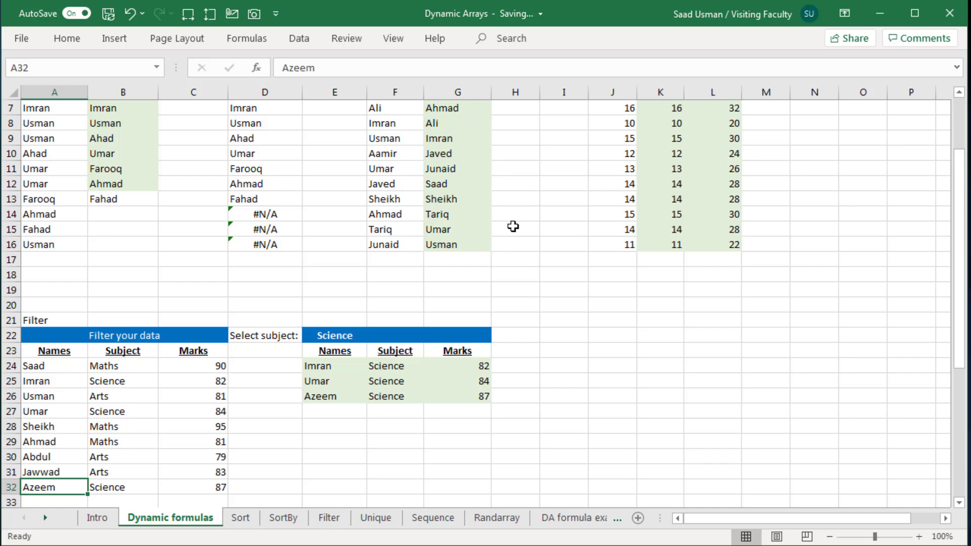
key("Down")
key("Down")
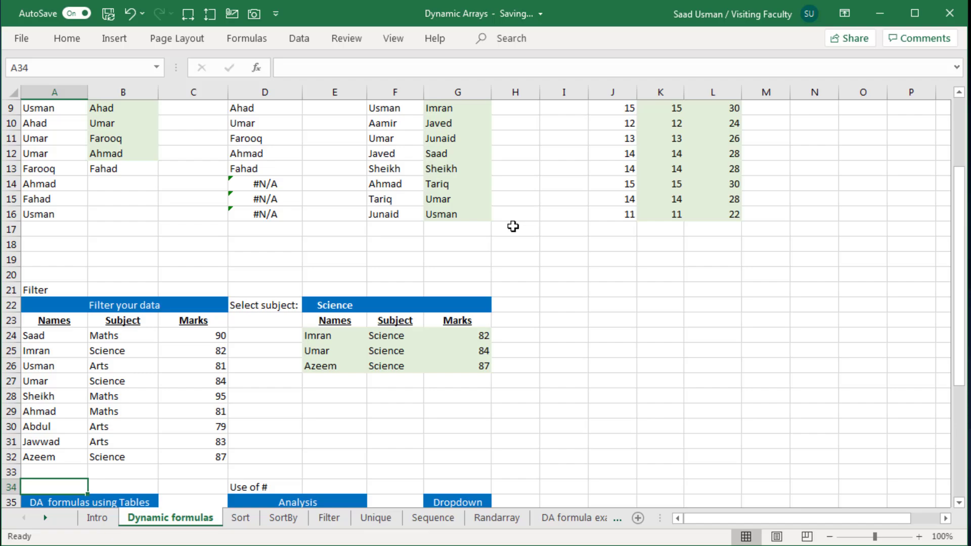
key("Up")
key("Up")
key("Up")
key("Up")
key("Up")
key("Up")
key("Up")
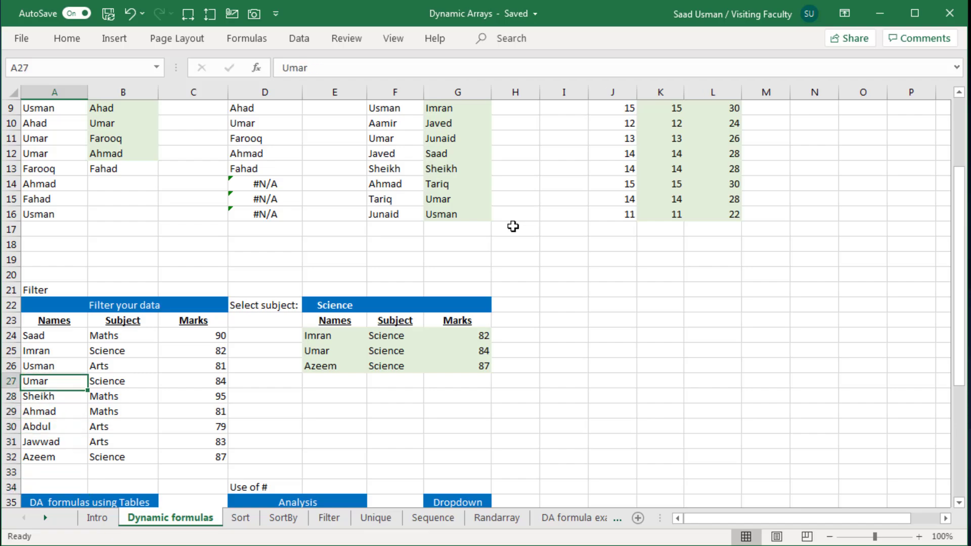
key("Up")
key("Up")
key("Up")
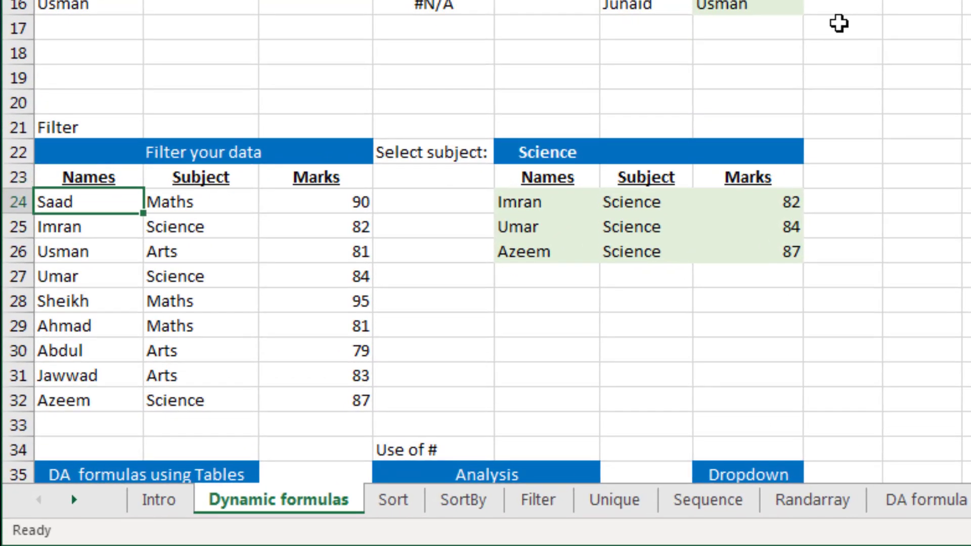
key("Right")
key("Right")
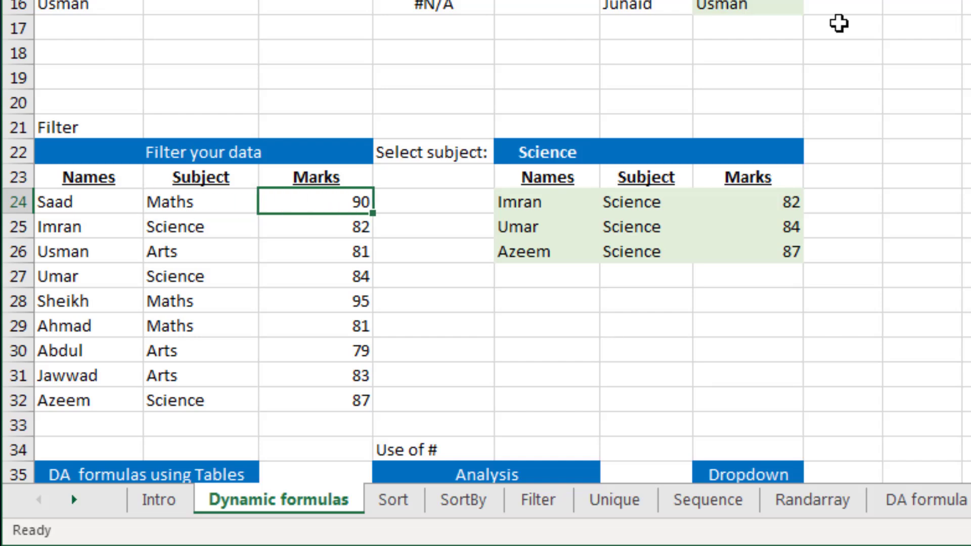
key("Up")
key("Up")
key("Right")
key("Right")
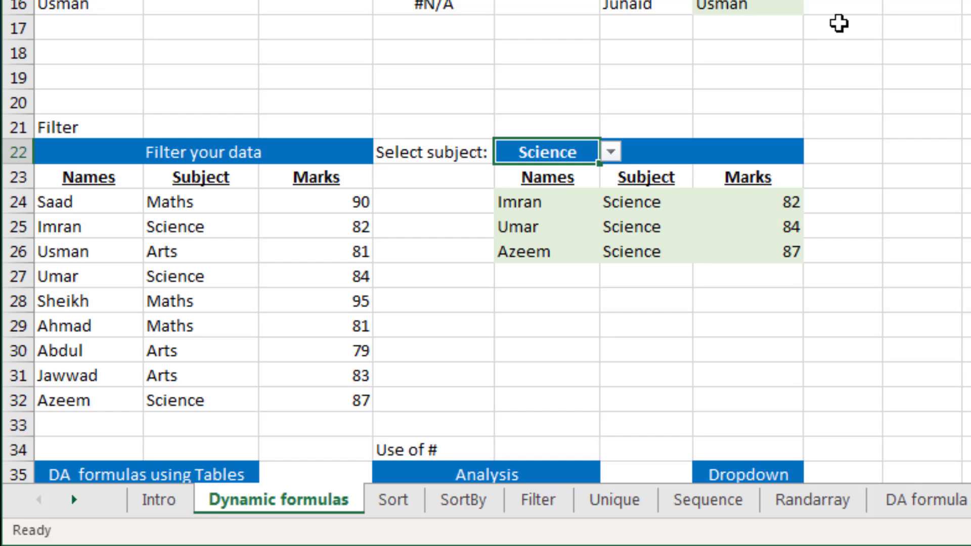
Set the subject selector in E22 to Arts
key("alt+Down")
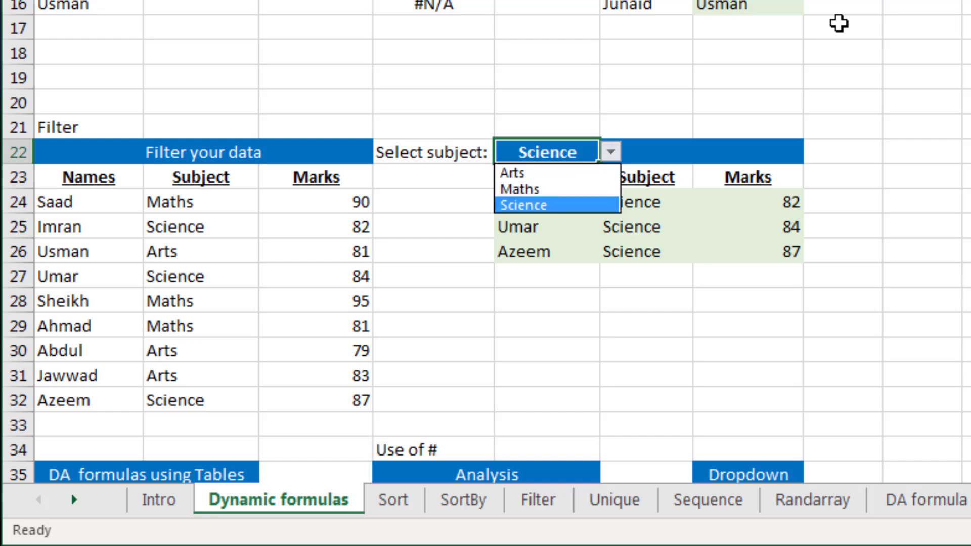
key("Up")
key("Up")
key("Return")
key("Down")
key("Down")
key("Down")
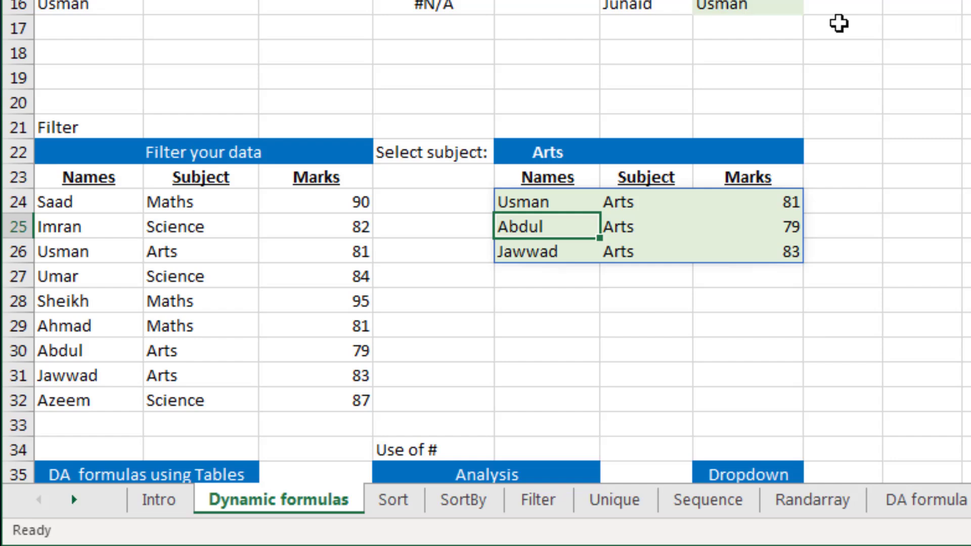
key("Right")
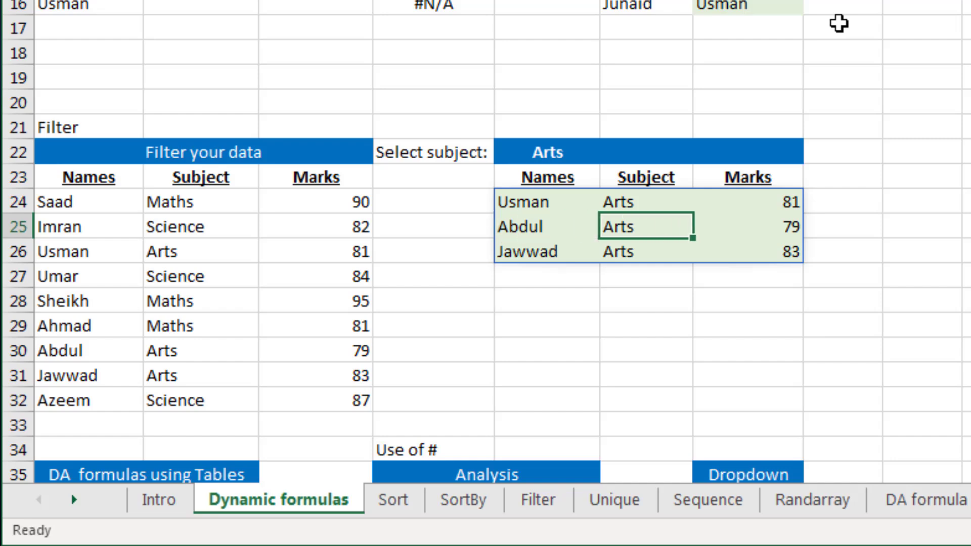
Replace the formula in E24 with =FILTER(A24:C32,B24:B32=E22) so matching records spill into the results table
key("Left")
key("Up")
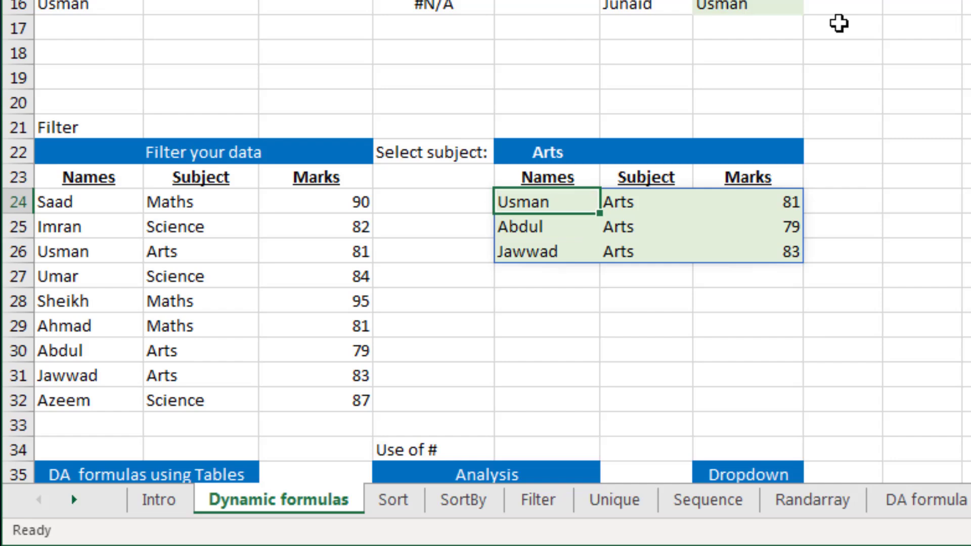
key("Delete")
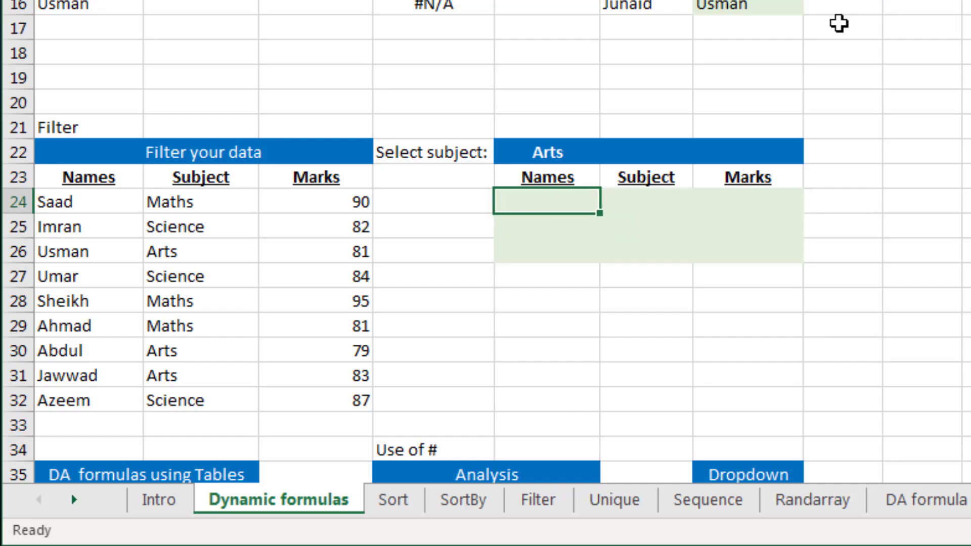
type("=fil")
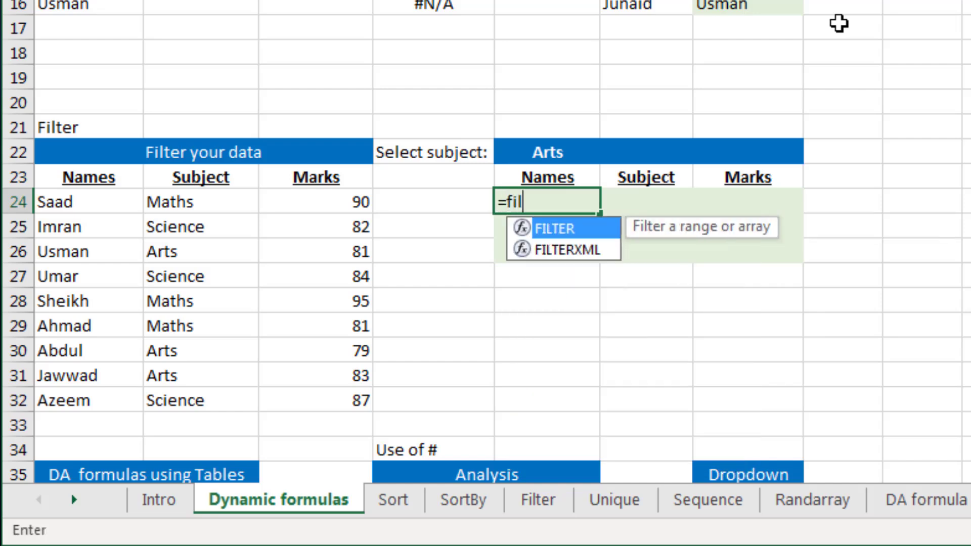
key("Tab")
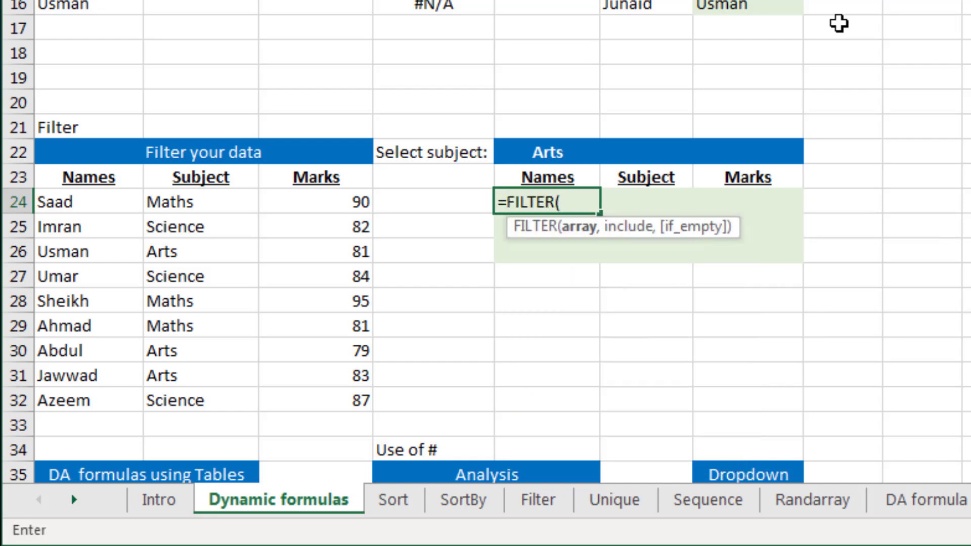
key("Left")
key("Left")
key("Left")
key("Left")
key("shift+Right")
key("shift+Right")
key("shift+Down")
key("shift+Down")
key("shift+Down")
key("shift+Down")
key("shift+Down")
key("shift+Down")
key("shift+Down")
key("shift+Down")
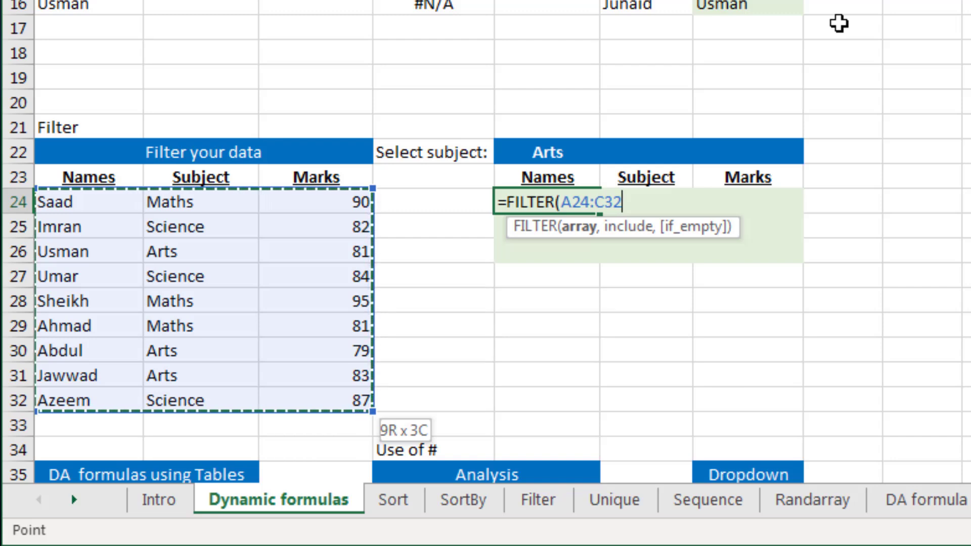
type(",")
key("Left")
key("Left")
key("Left")
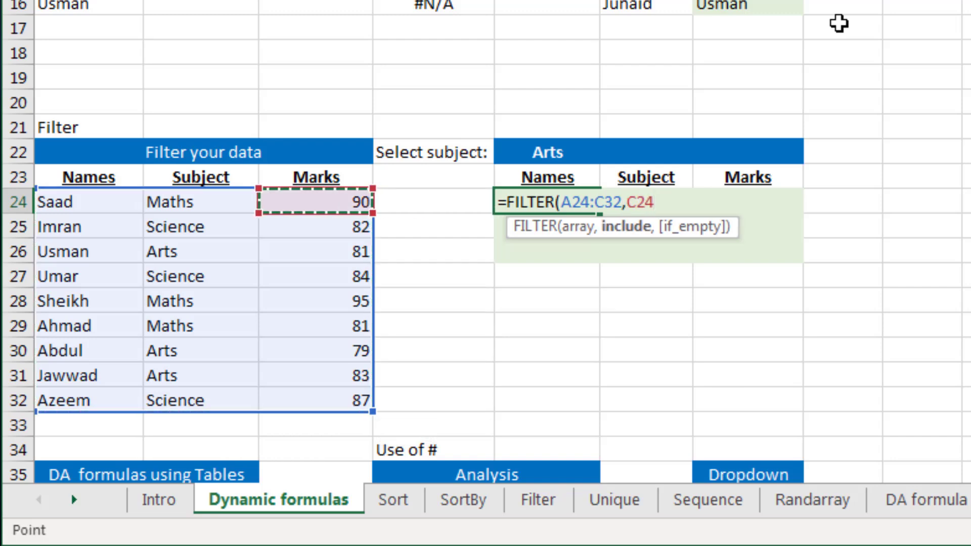
key("ctrl+shift+Down")
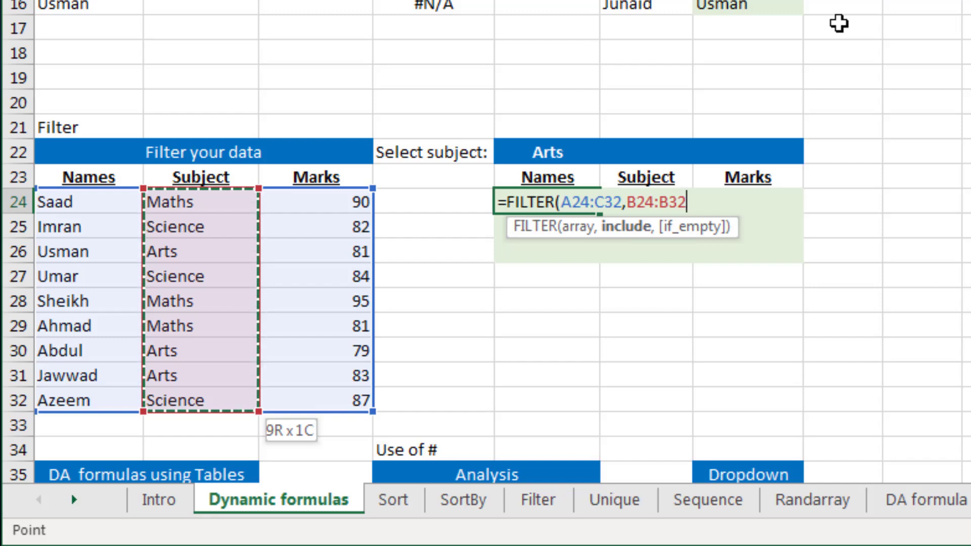
type("=")
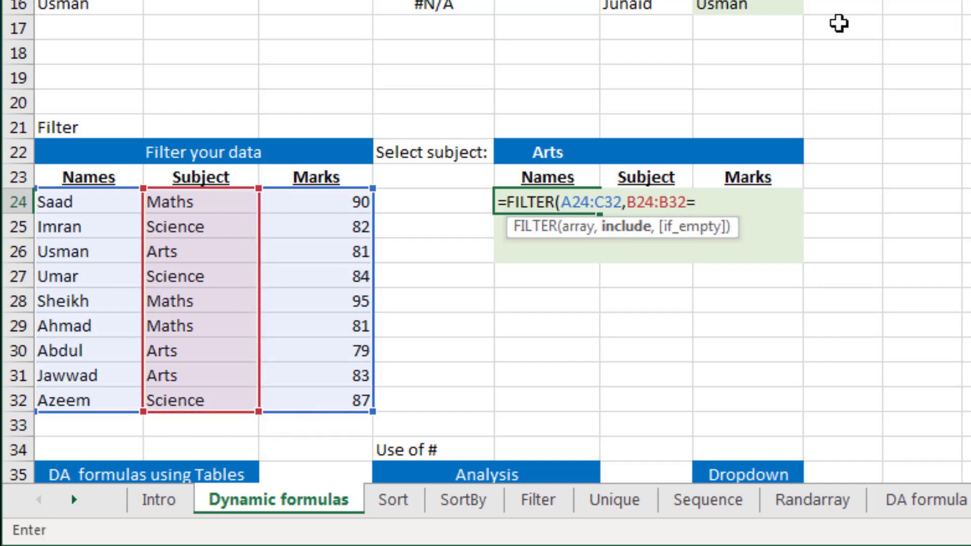
key("Up")
key("Up")
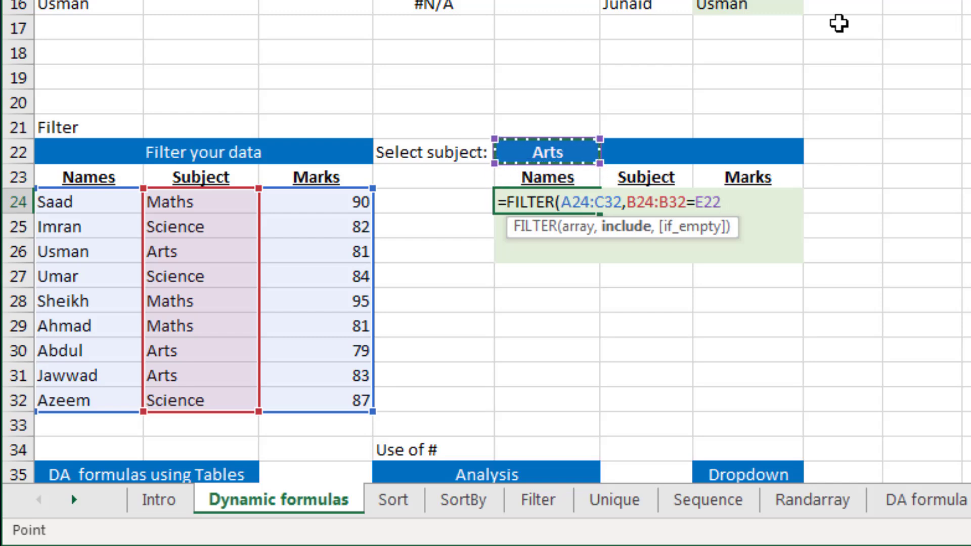
type(")")
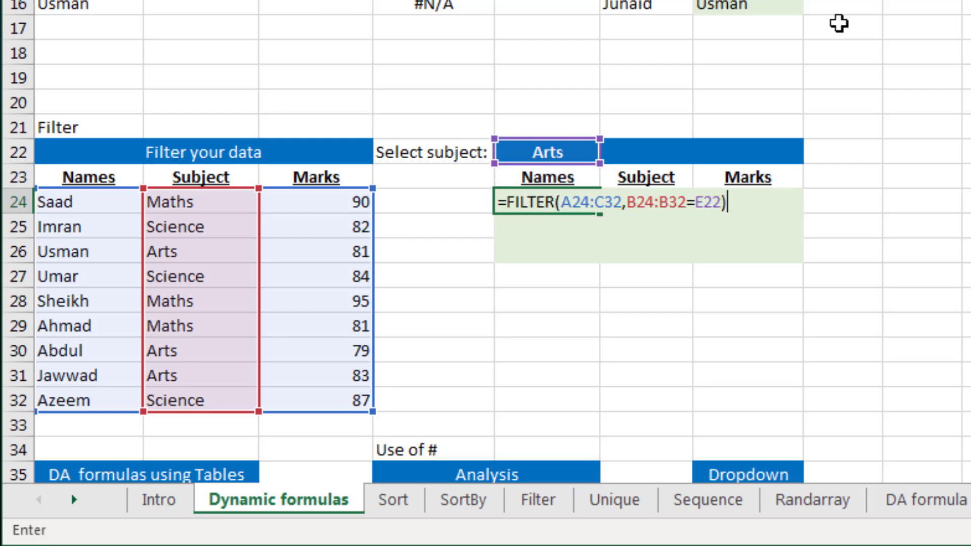
key("Return")
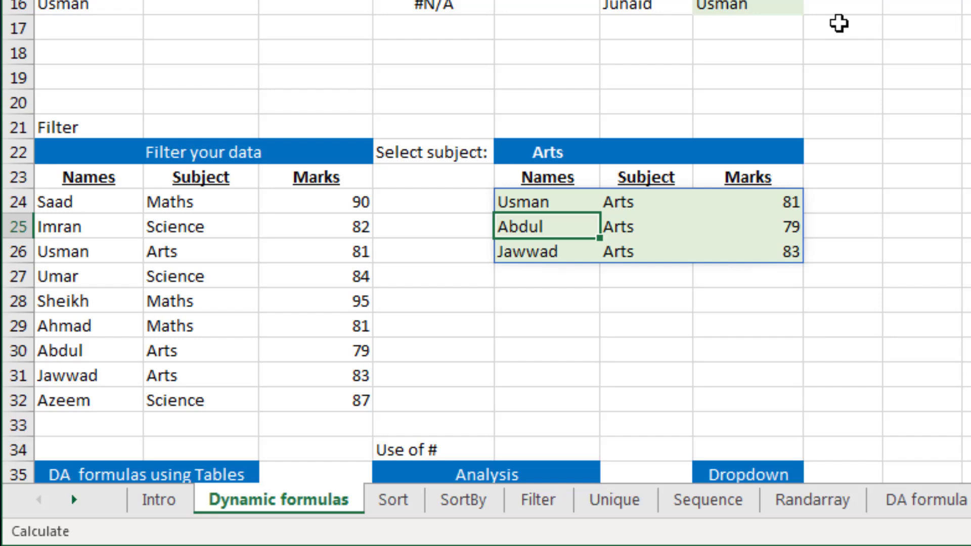
Switch the subject selector in E22 to Science
key("Up")
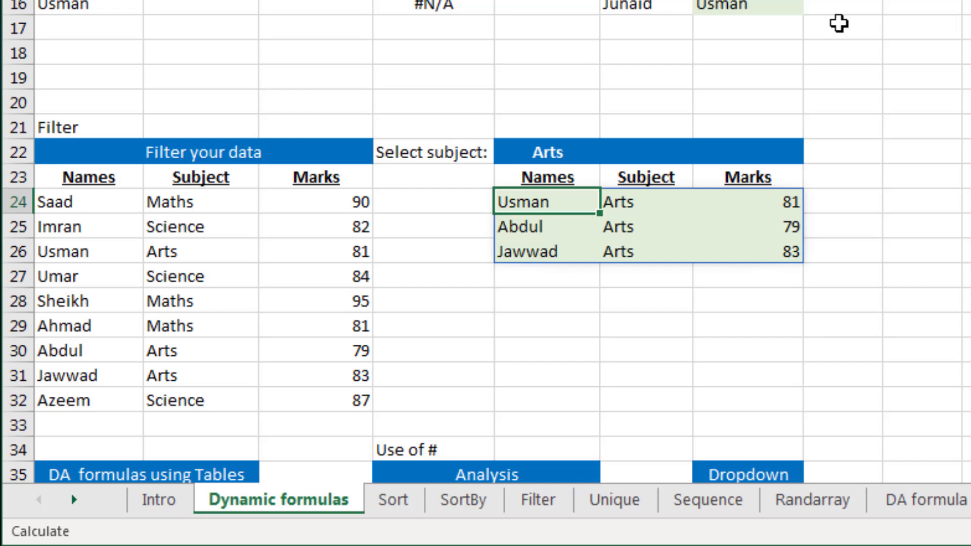
key("Right")
key("Right")
key("Left")
key("Left")
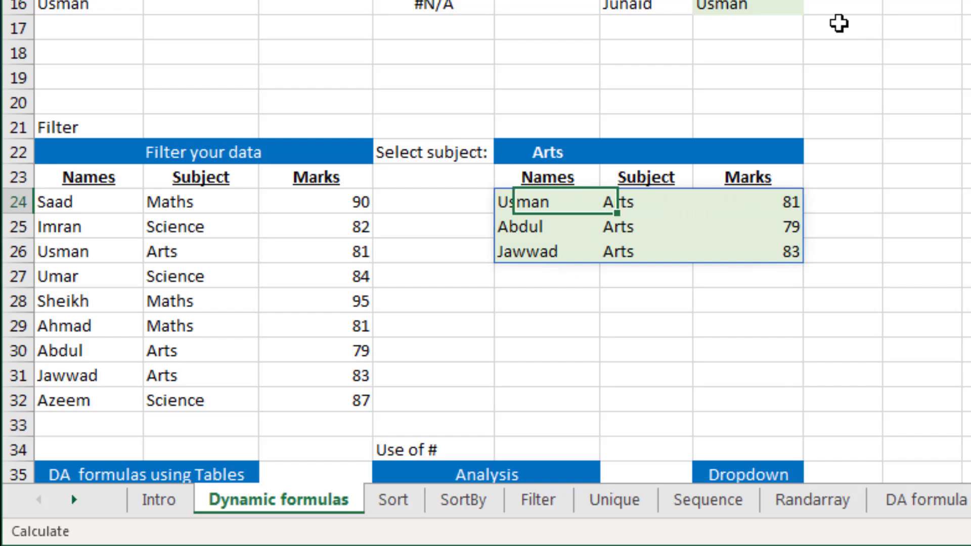
key("Up")
key("Up")
key("alt+Down")
key("Down")
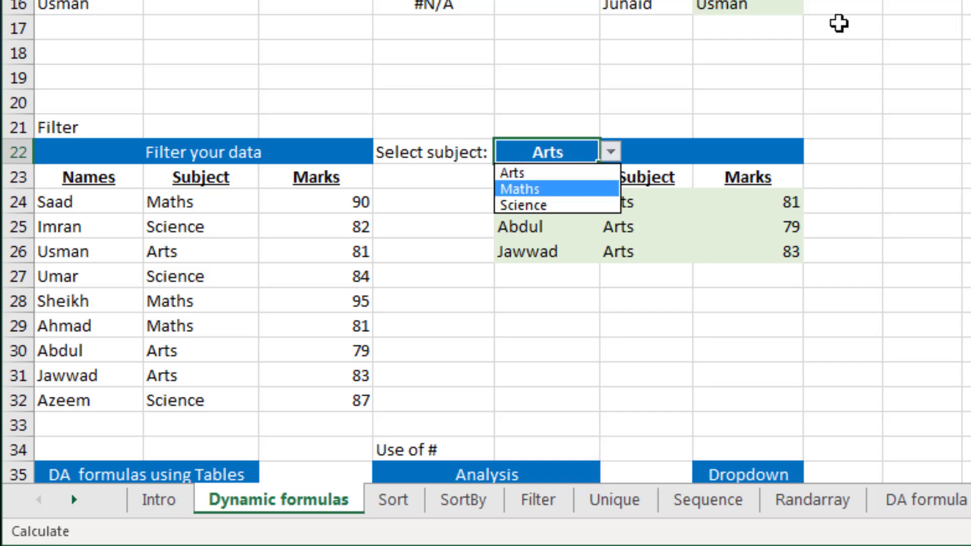
key("Down")
key("Return")
key("Down")
key("Down")
key("Right")
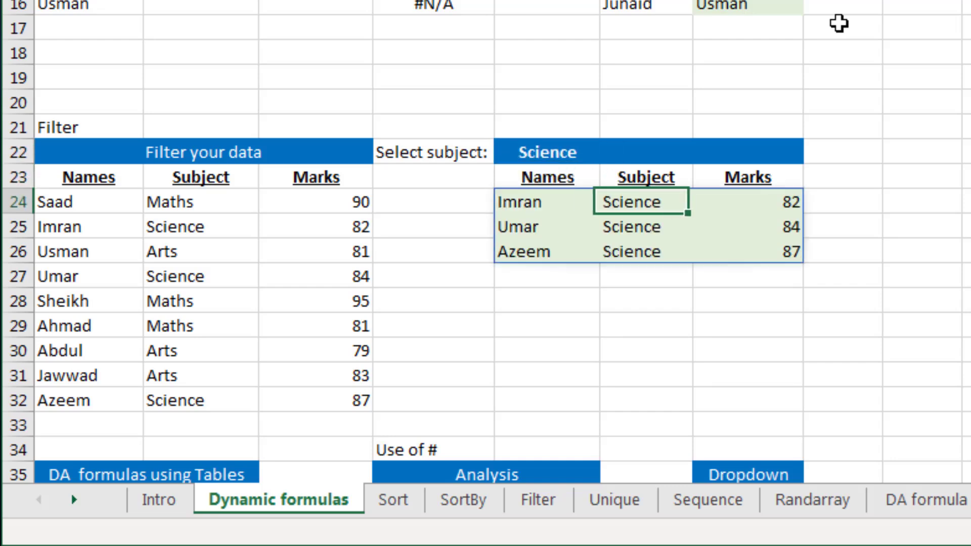
key("Down")
key("Down")
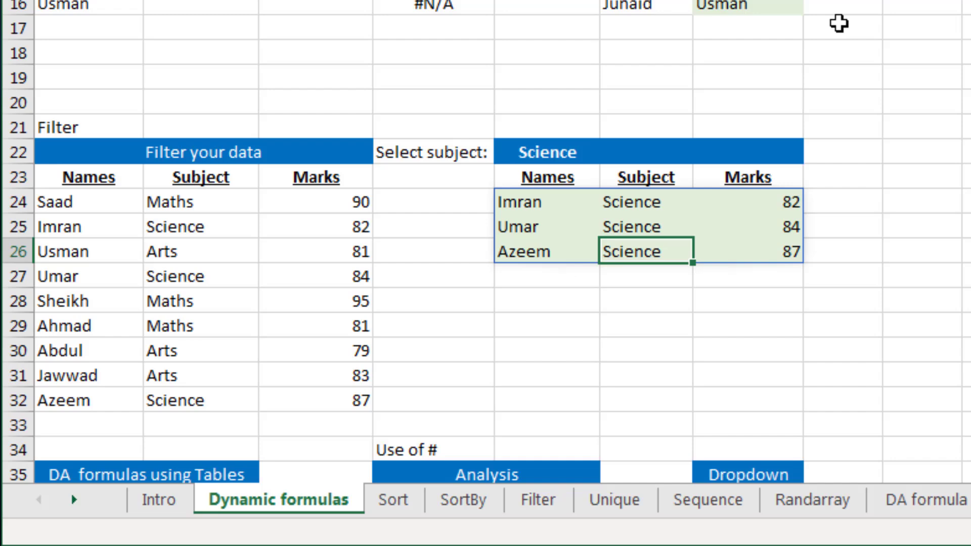
Examine the Products table and the Analysis spill range in the Use of # section
key("Down")
key("Down")
key("Down")
key("Down")
key("Down")
key("Down")
key("Down")
key("Down")
key("Down")
key("Down")
key("Down")
key("Down")
key("Down")
key("Down")
key("Down")
key("Down")
key("Down")
key("Down")
key("Down")
key("Down")
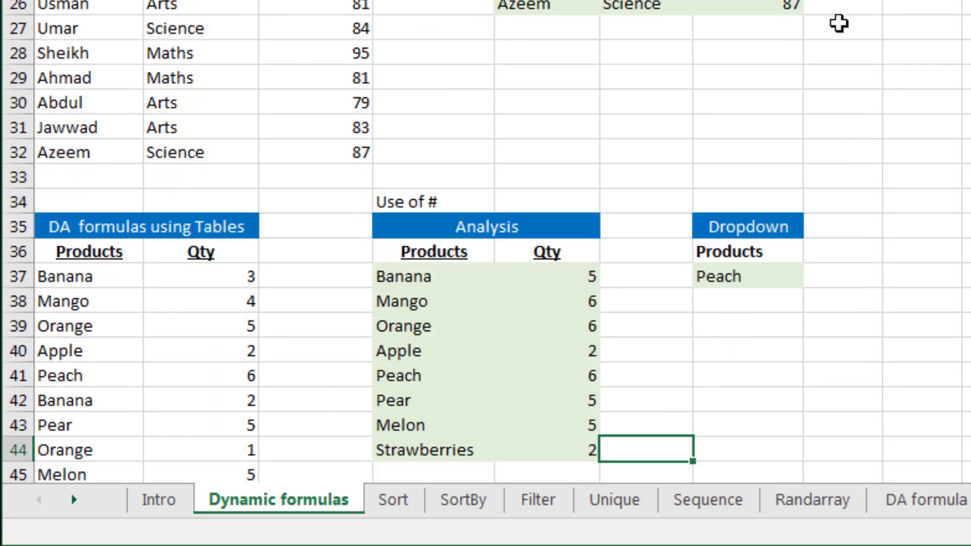
key("Down")
key("ctrl+Left")
key("Up")
key("Up")
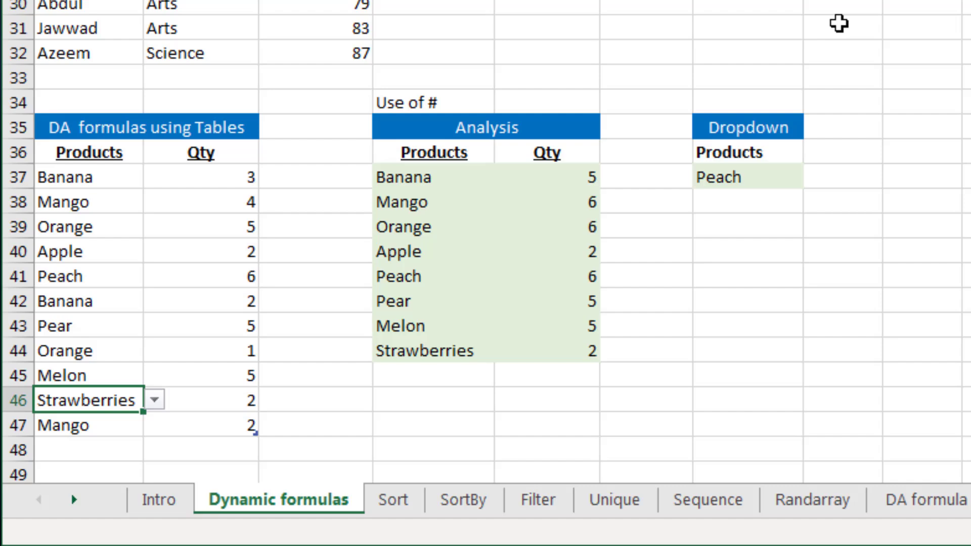
key("Up")
key("Up")
key("Up")
key("Up")
key("Up")
key("Up")
key("Up")
key("Up")
key("Up")
key("Up")
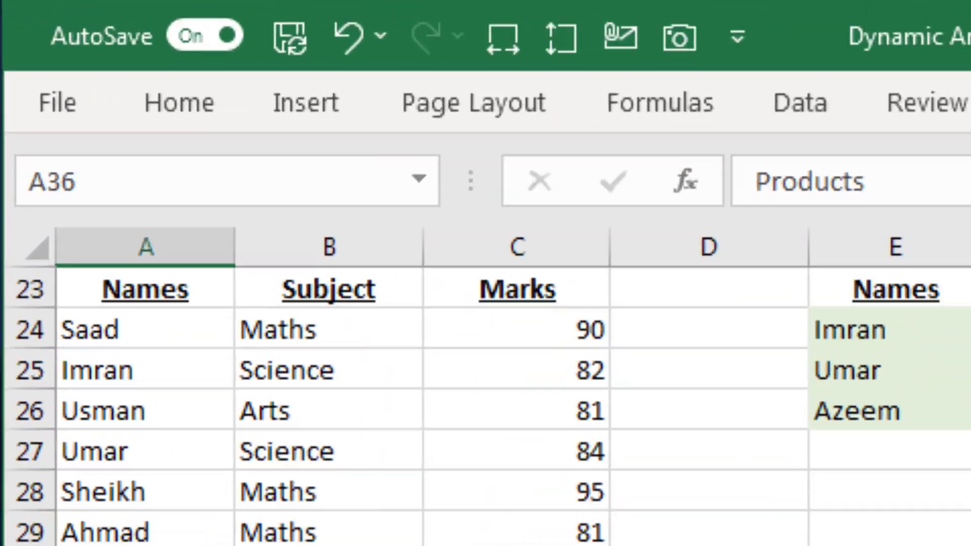
left_click(495, 32)
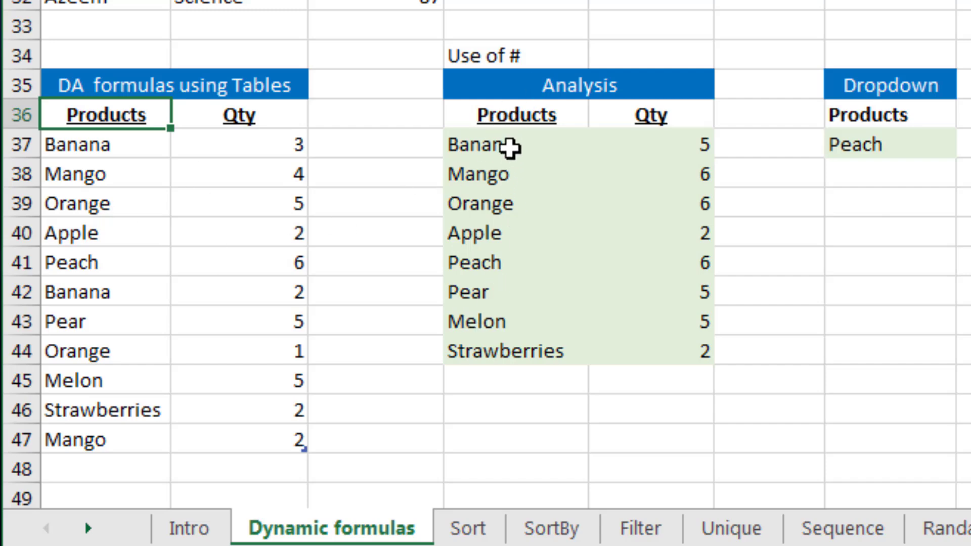
left_click(511, 145)
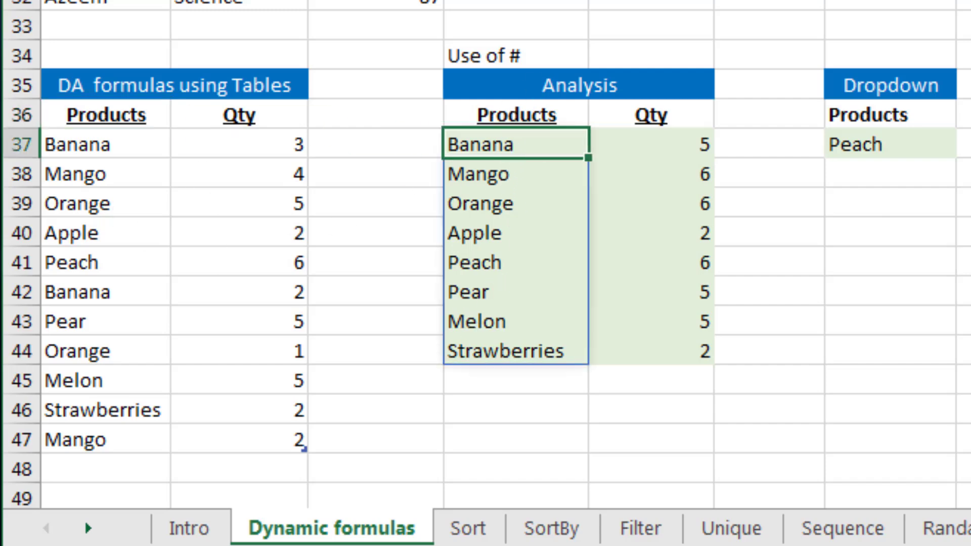
Replace the formula in D37 with =UNIQUE(SalesTable[Products]) so the distinct products spill down the Analysis table
key("Delete")
type("=uni")
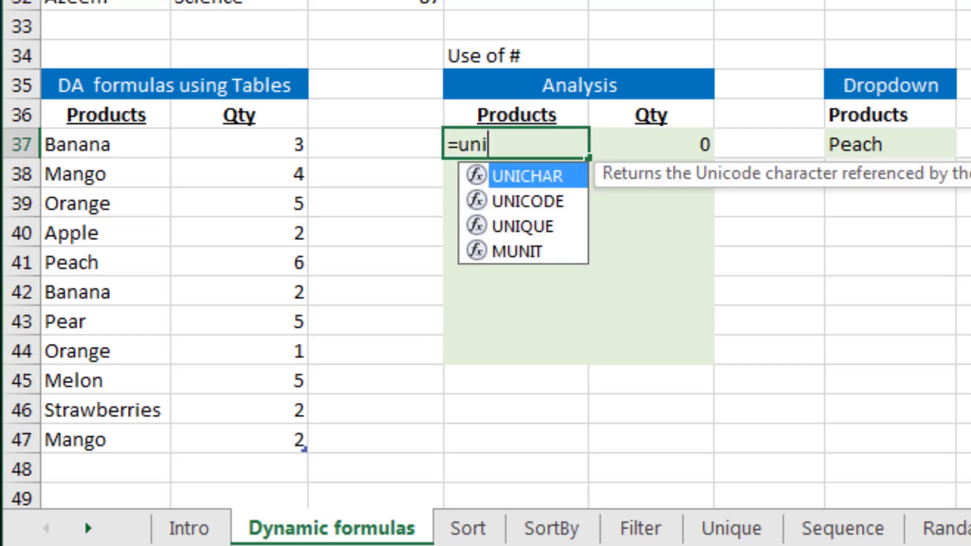
key("Down")
key("Tab")
key("BackSpace")
key("BackSpace")
key("BackSpace")
key("BackSpace")
key("BackSpace")
key("BackSpace")
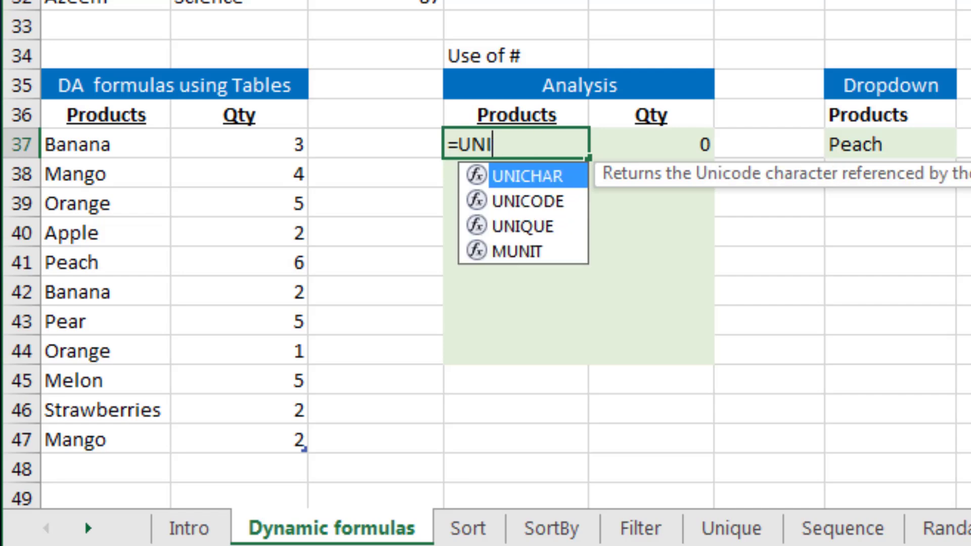
key("Down")
key("Down")
key("Tab")
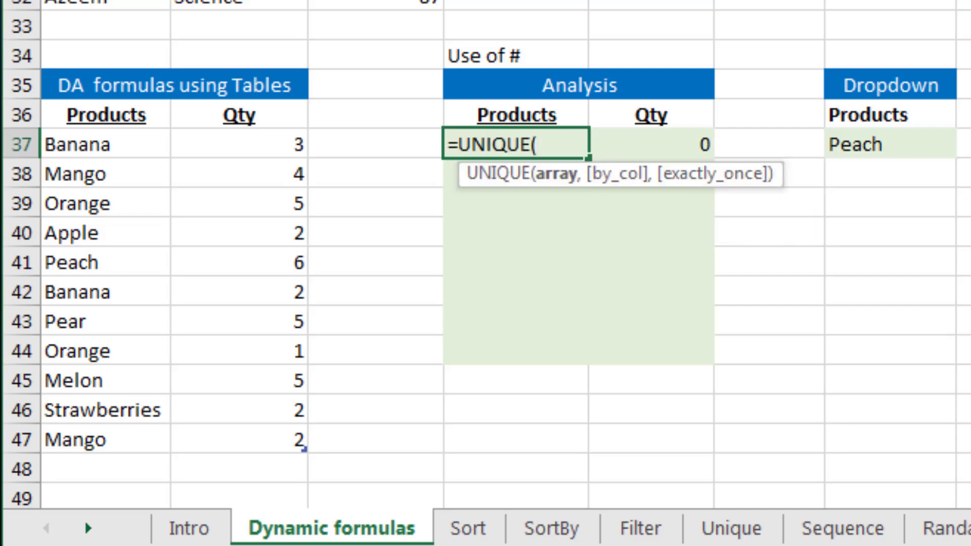
key("Left")
key("Left")
key("Left")
key("ctrl+shift+Down")
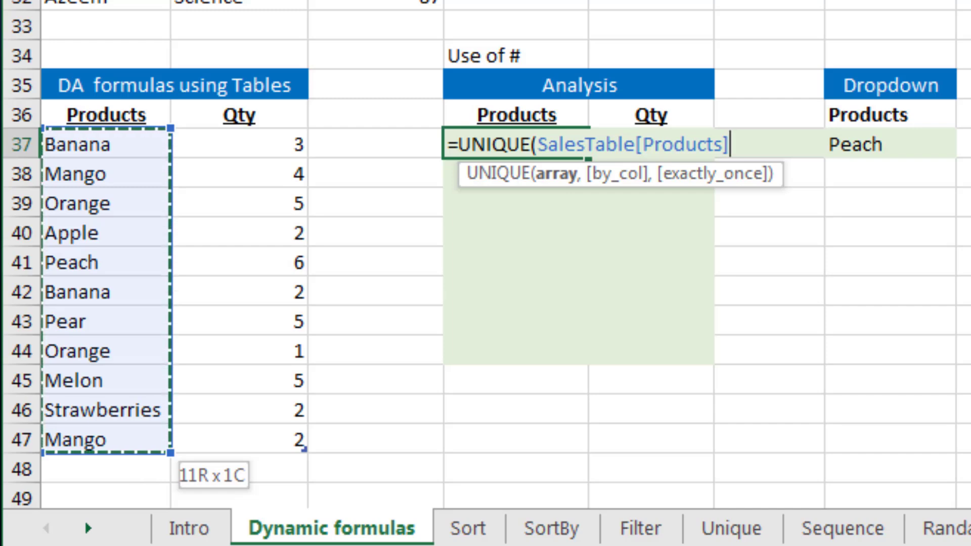
type(")")
key("Return")
key("Up")
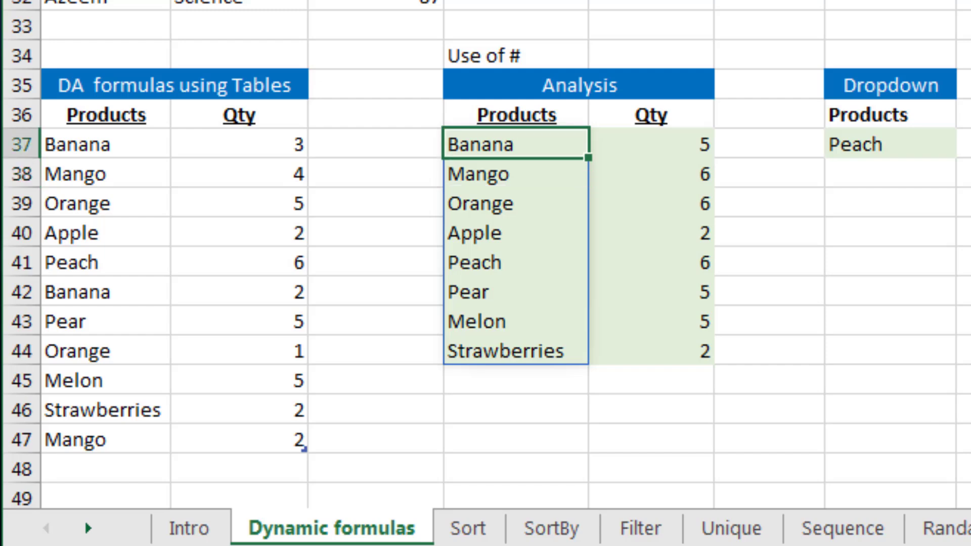
Clear the existing Qty values in E37:E44 of the Analysis table
key("Down")
key("Down")
key("Down")
key("Down")
key("Down")
key("Down")
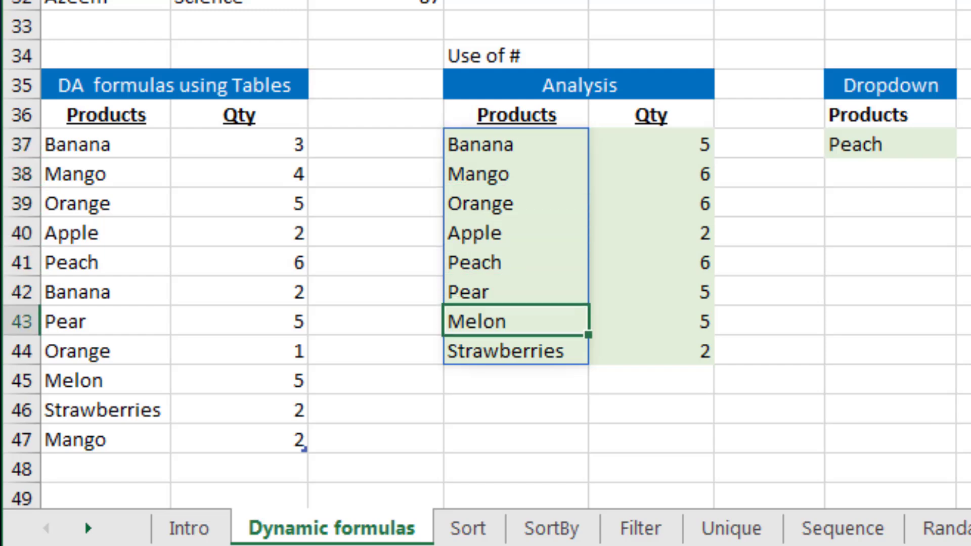
key("Up")
key("Up")
key("Up")
key("Up")
key("Up")
key("Right")
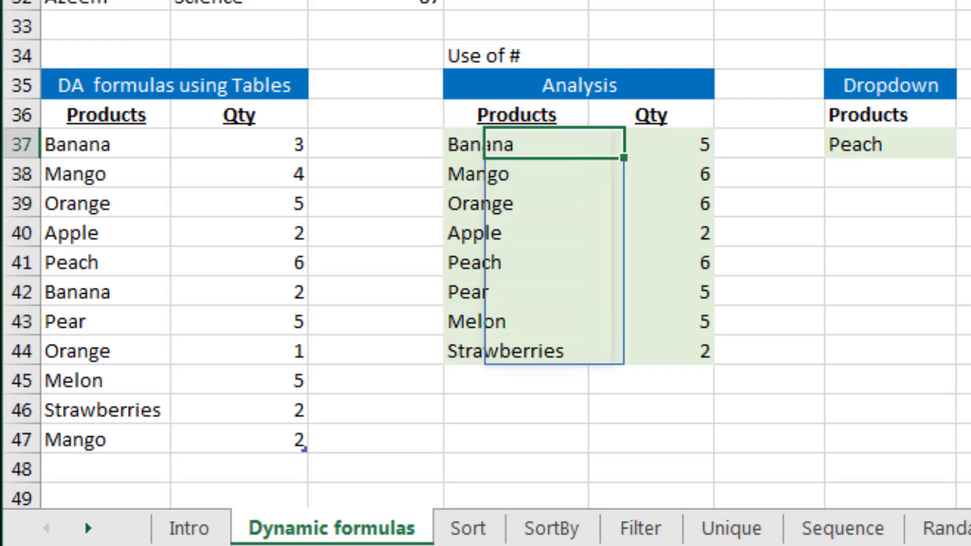
key("ctrl+shift+Down")
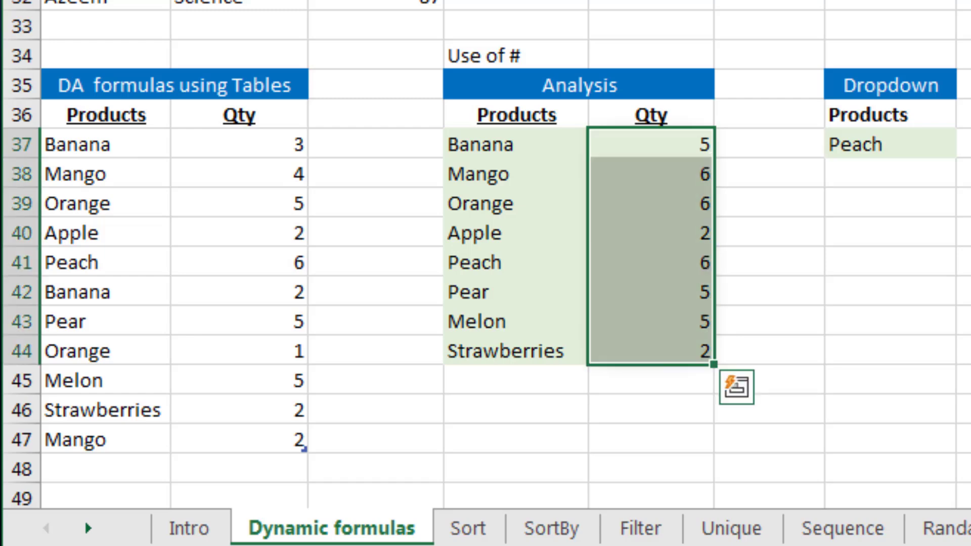
key("Delete")
key("Down")
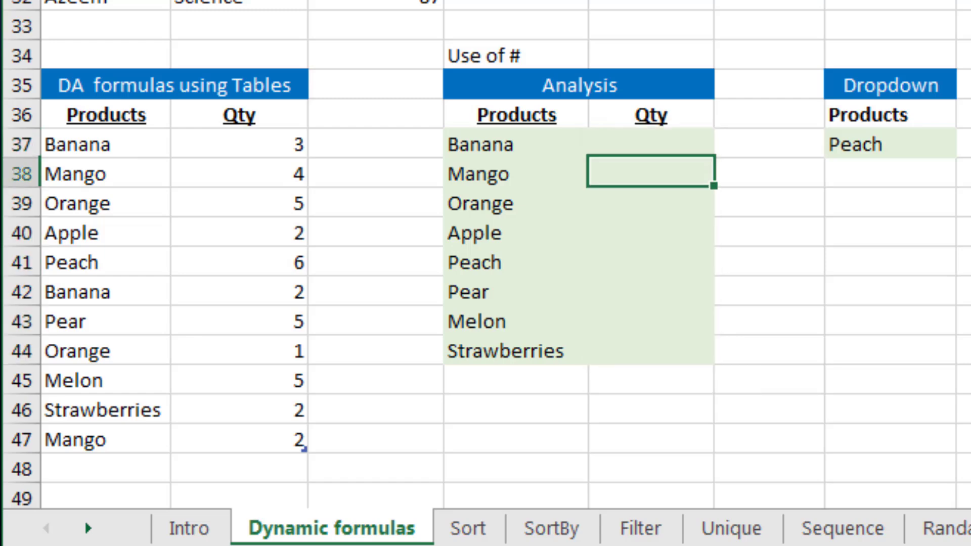
Review the SalesTable Qty column and the Analysis table headers
key("Left")
key("Up")
key("Left")
key("Left")
key("ctrl+shift+Down")
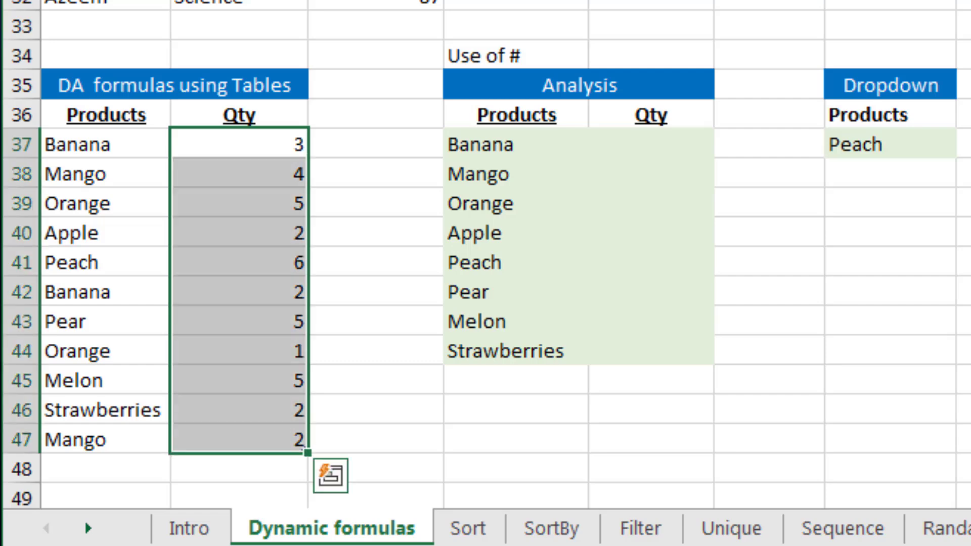
key("Up")
key("Right")
key("Right")
key("Left")
key("Left")
key("Right")
key("Right")
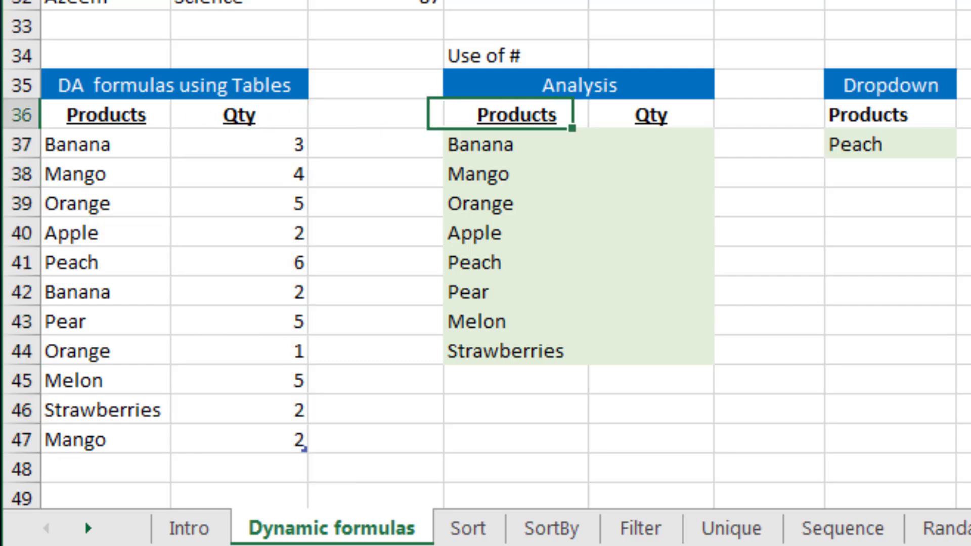
key("Right")
key("Down")
key("Left")
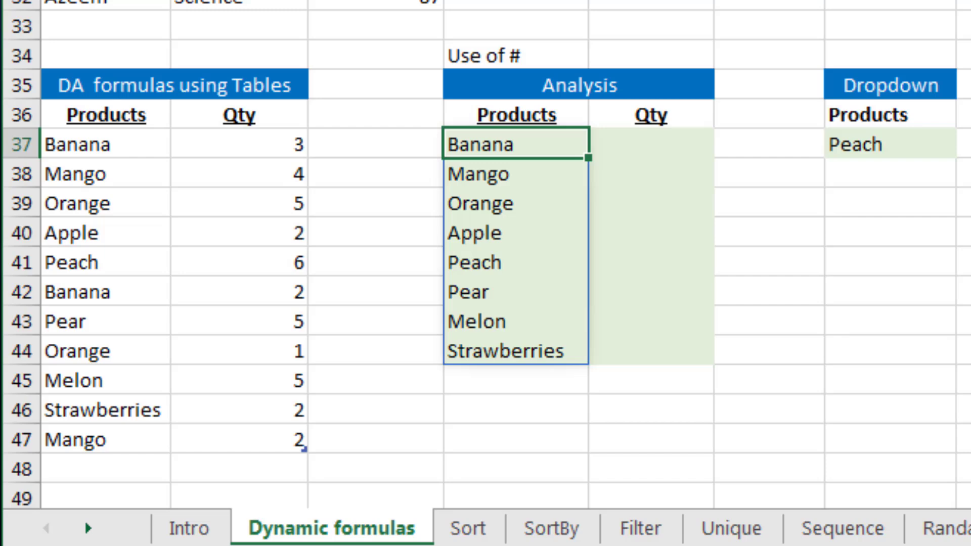
Enter =SUMIF(SalesTable[Products],D37#,SalesTable[Qty]) in E37 to total quantities for the whole spilled product list
key("Right")
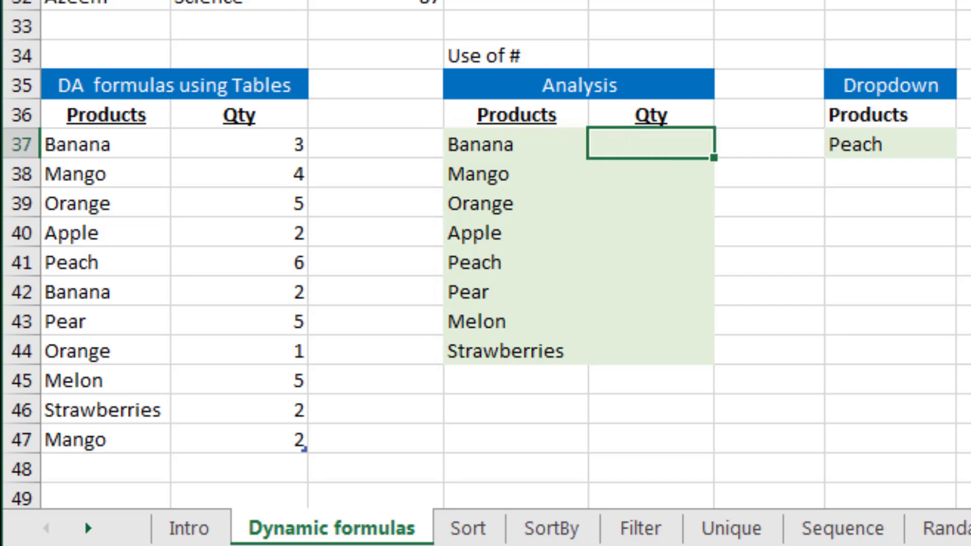
type("=sumi")
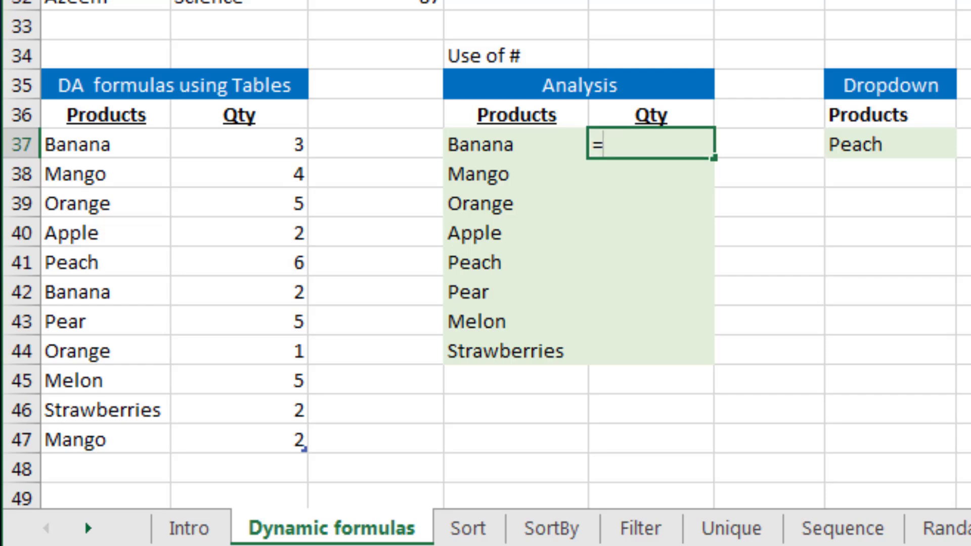
key("Tab")
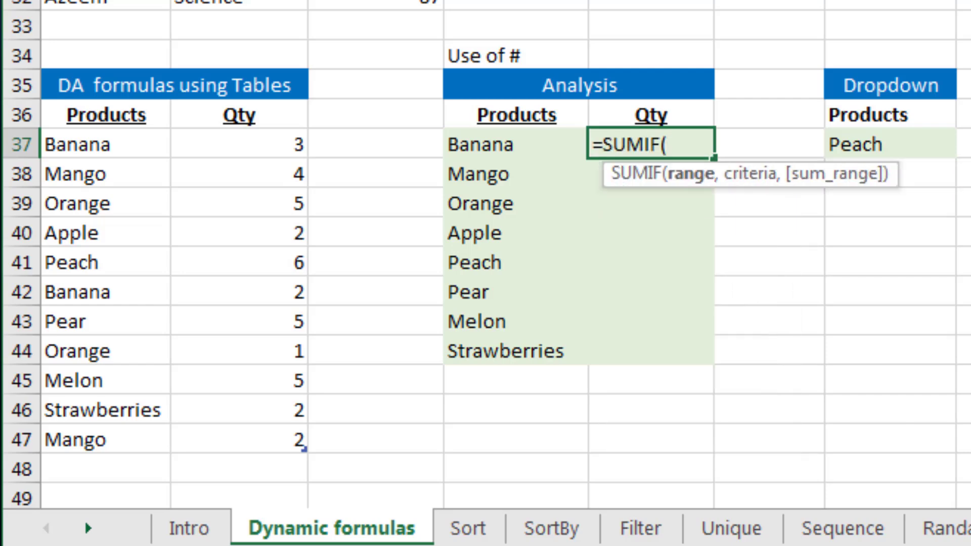
key("Left")
key("Left")
key("Left")
key("Left")
key("ctrl+shift+Down")
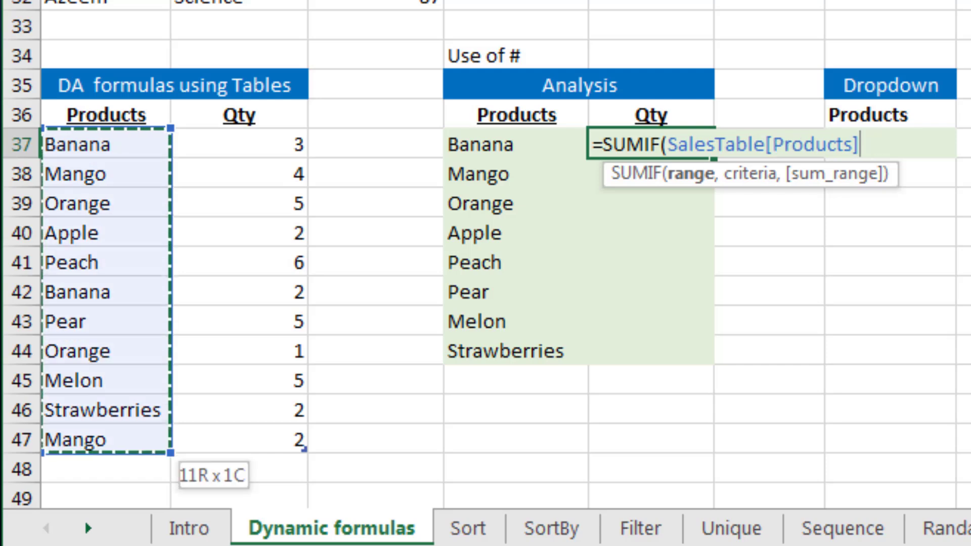
type(",")
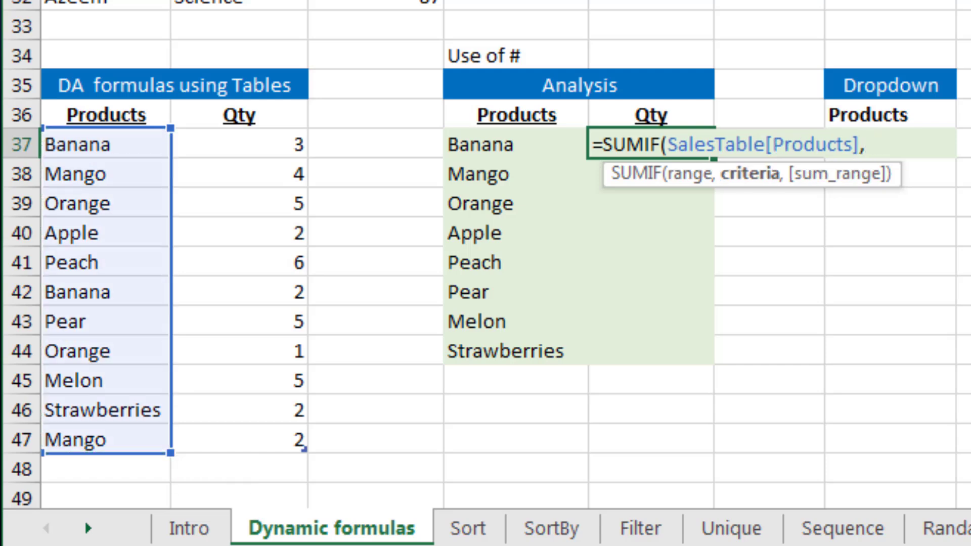
key("Left")
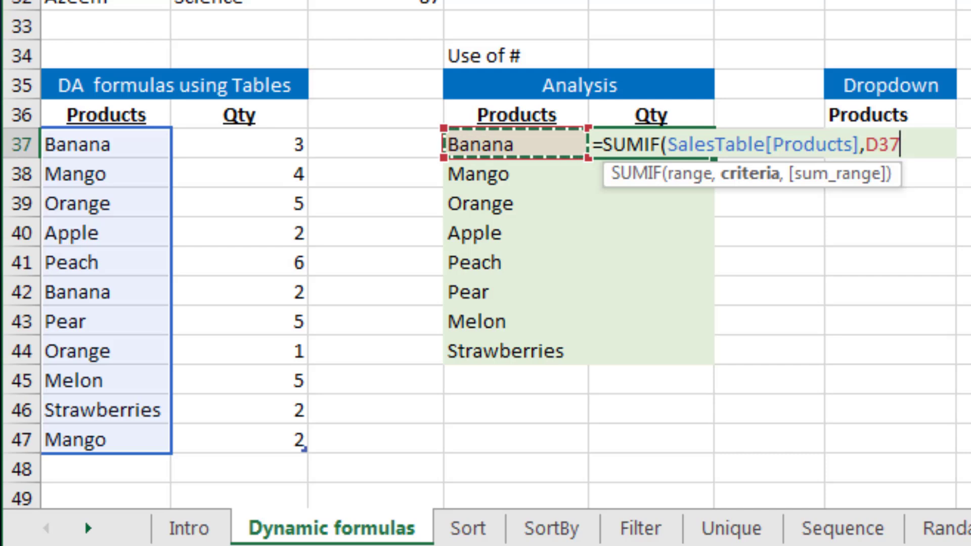
type("$")
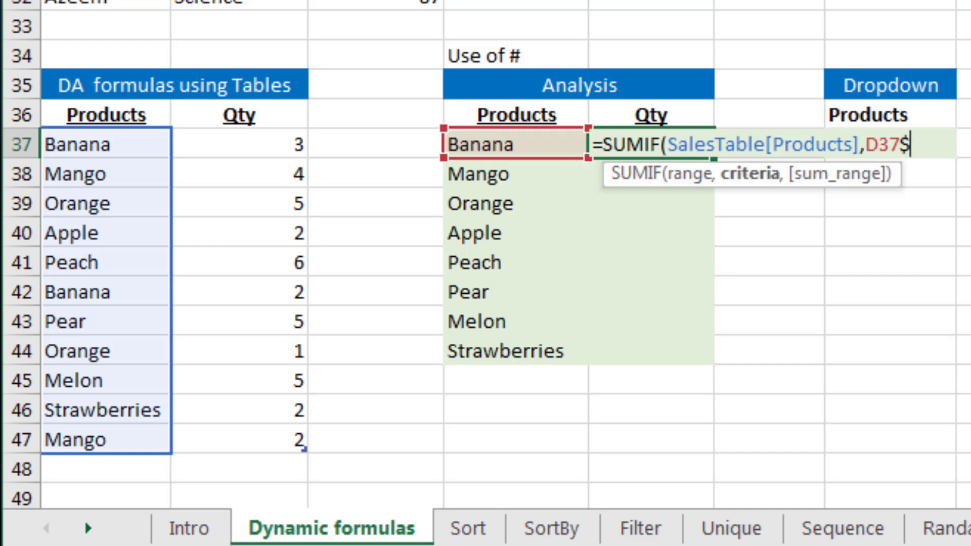
key("BackSpace")
type("#")
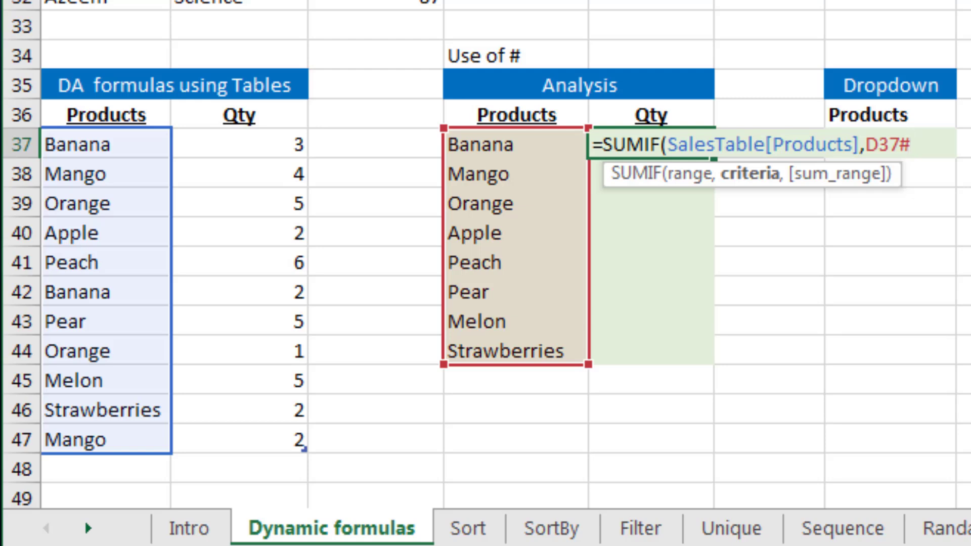
type(",")
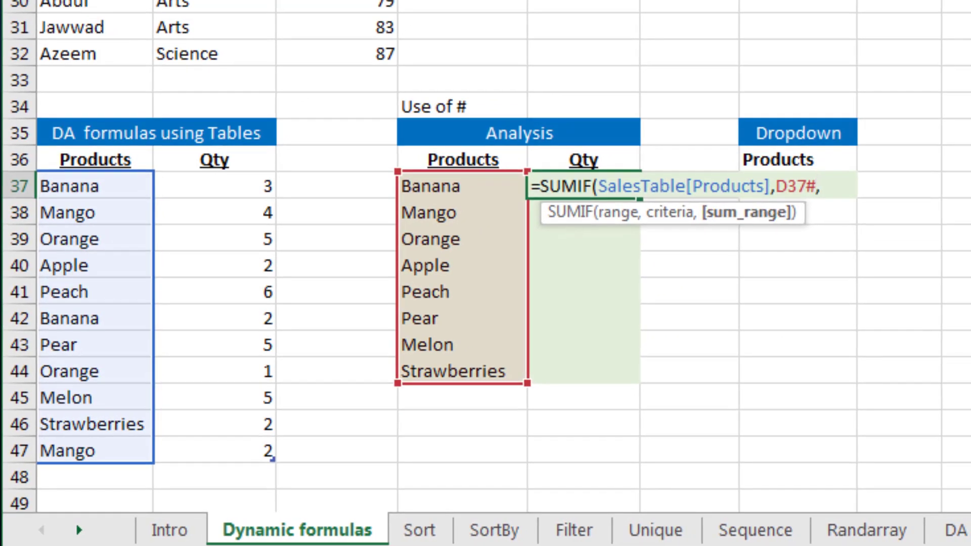
left_click_drag(364, 187, 243, 450)
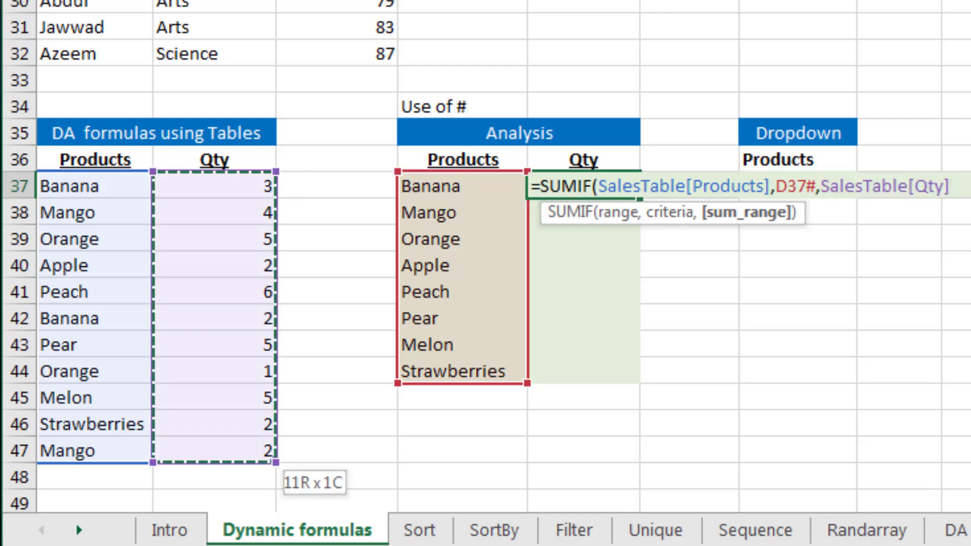
type(")")
key("Return")
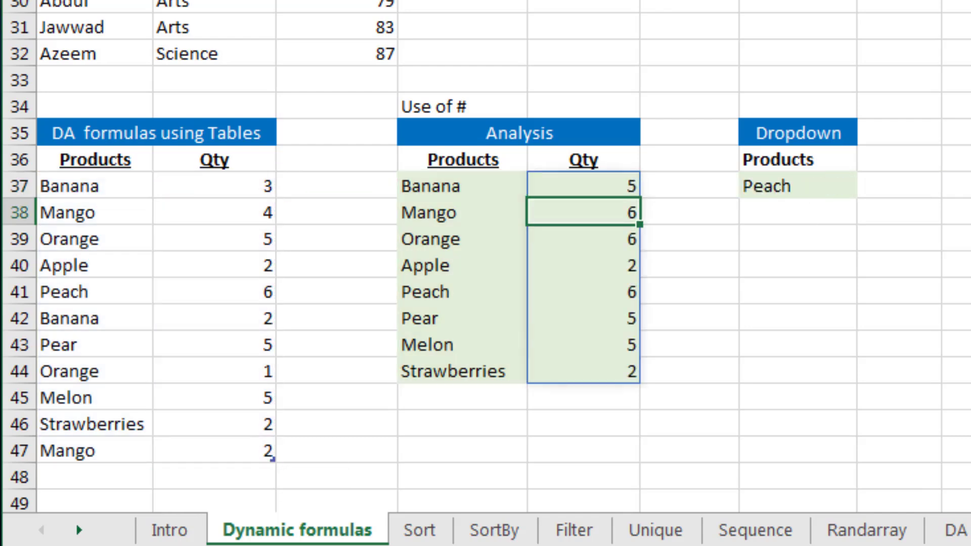
Examine the spilled Qty results and the SUMIF formula in E37 with its D37# reference
key("Up")
key("Down")
key("Down")
key("Down")
key("Down")
key("Down")
key("Down")
key("Down")
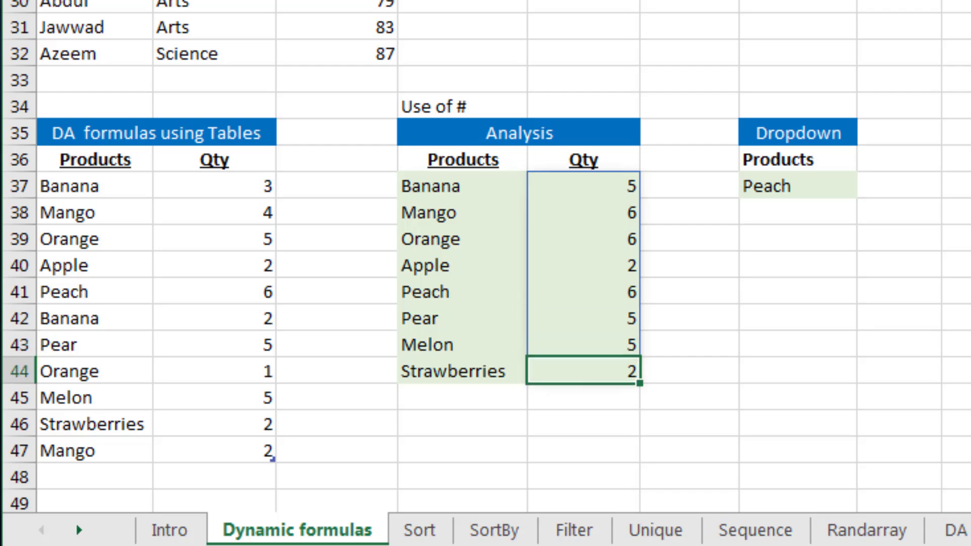
key("Up")
key("Up")
key("Up")
key("Up")
key("Up")
key("Up")
key("Up")
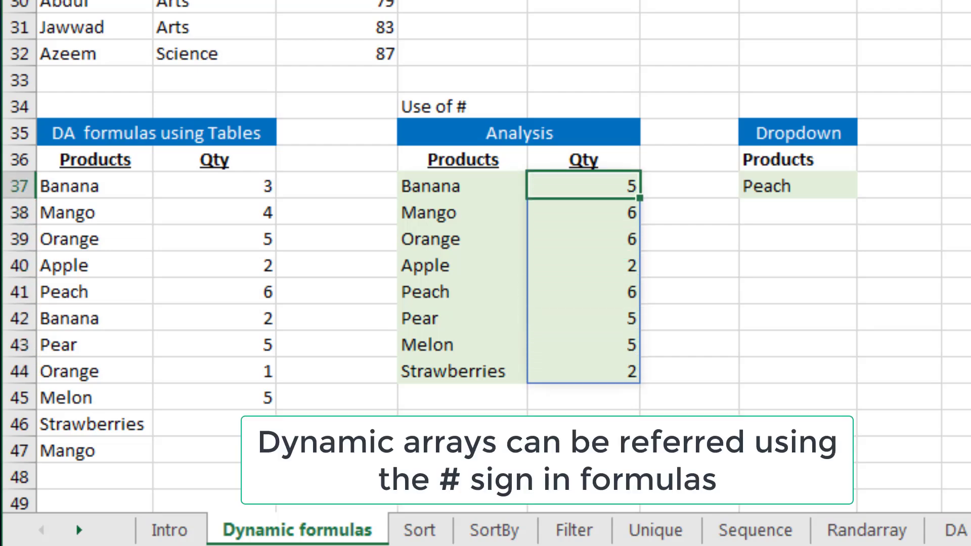
key("F2")
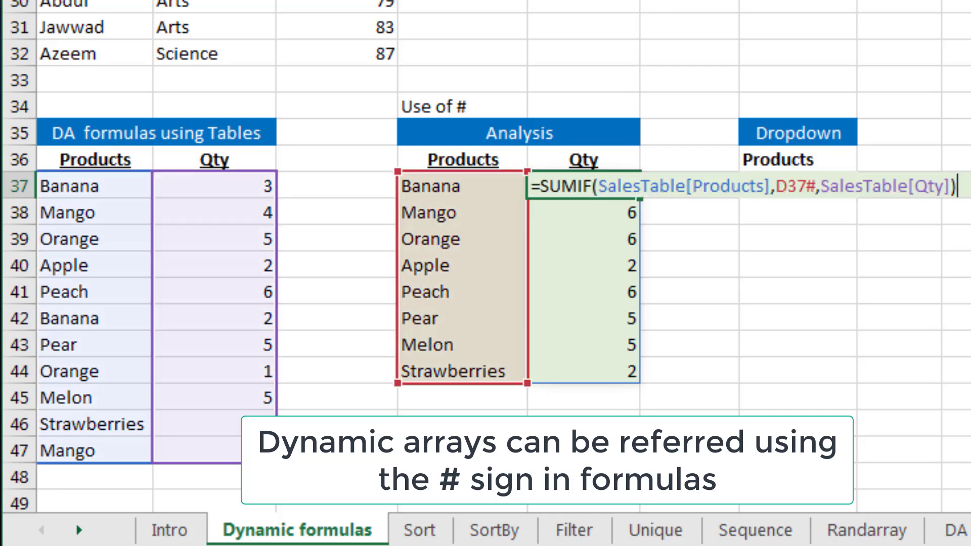
key("Left")
key("Left")
key("Left")
key("Left")
key("Left")
key("Left")
key("Left")
key("Left")
key("Left")
key("Left")
key("Left")
key("Left")
key("Left")
key("Left")
key("Left")
key("Left")
key("Left")
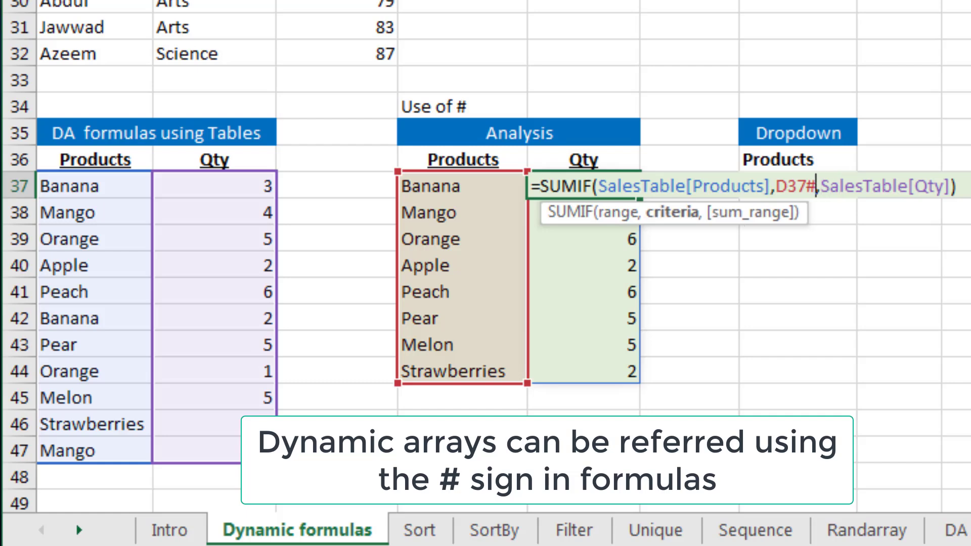
key("Right")
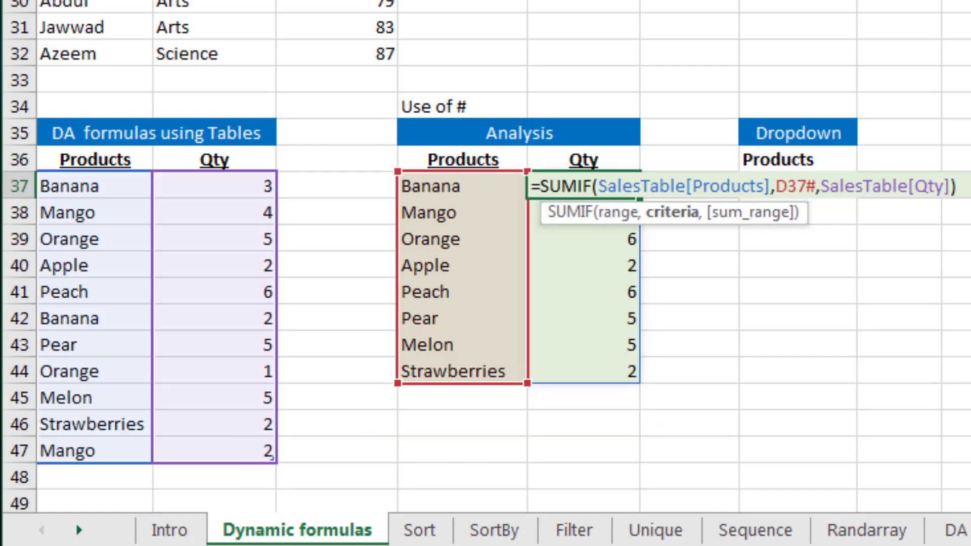
key("Return")
scroll(789, 276, "up", 1)
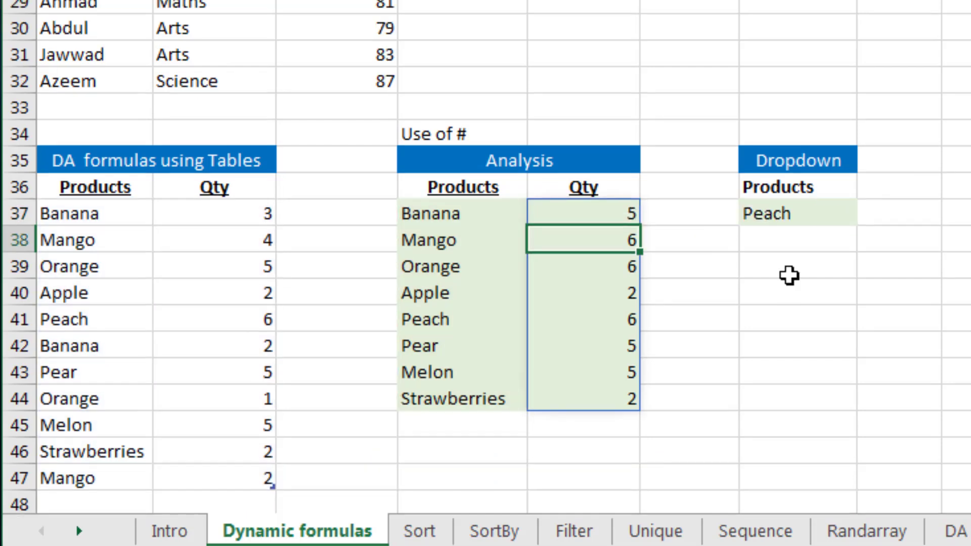
Open the Products dropdown in G37 and browse its list of products without changing it
key("Right")
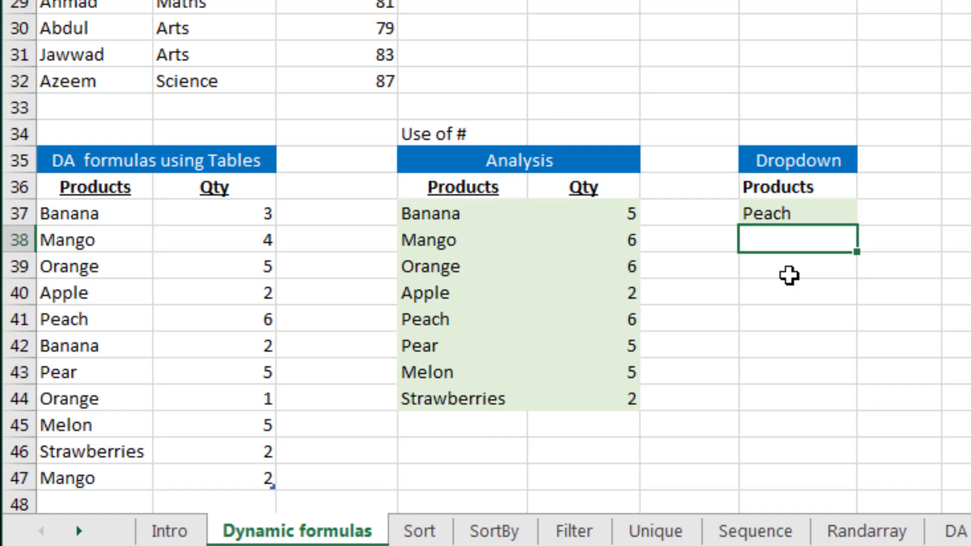
key("Up")
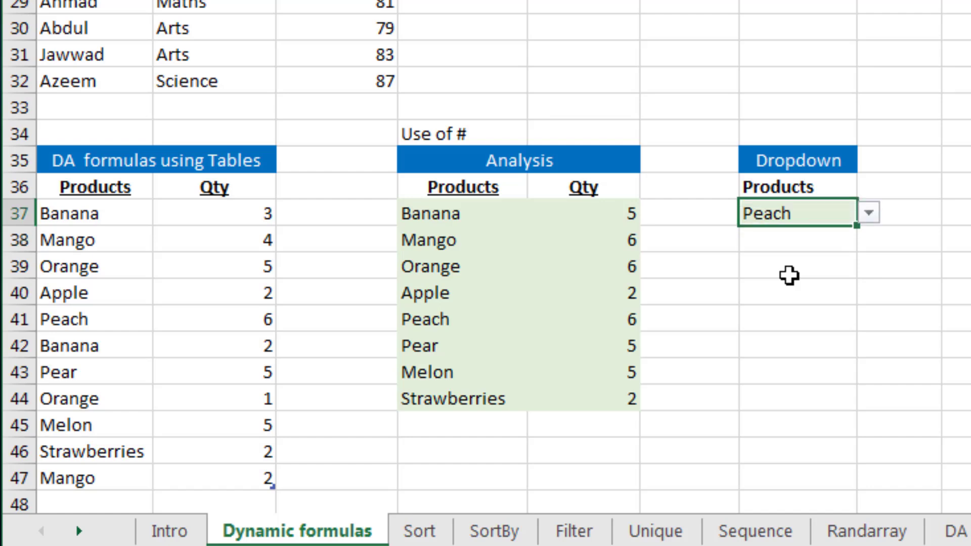
key("alt+Down")
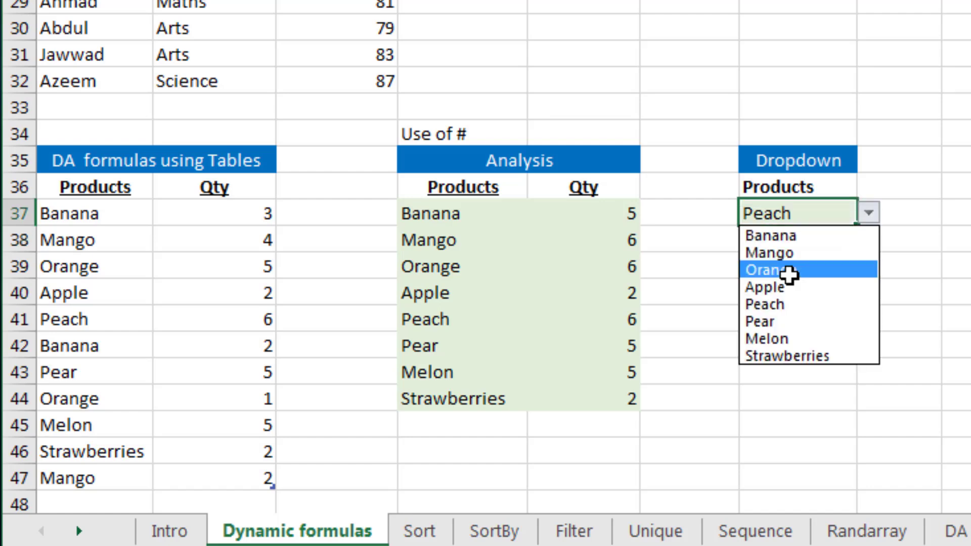
key("Down")
key("Down")
key("Down")
key("Down")
key("Up")
key("Up")
key("Up")
key("Up")
key("Up")
key("Up")
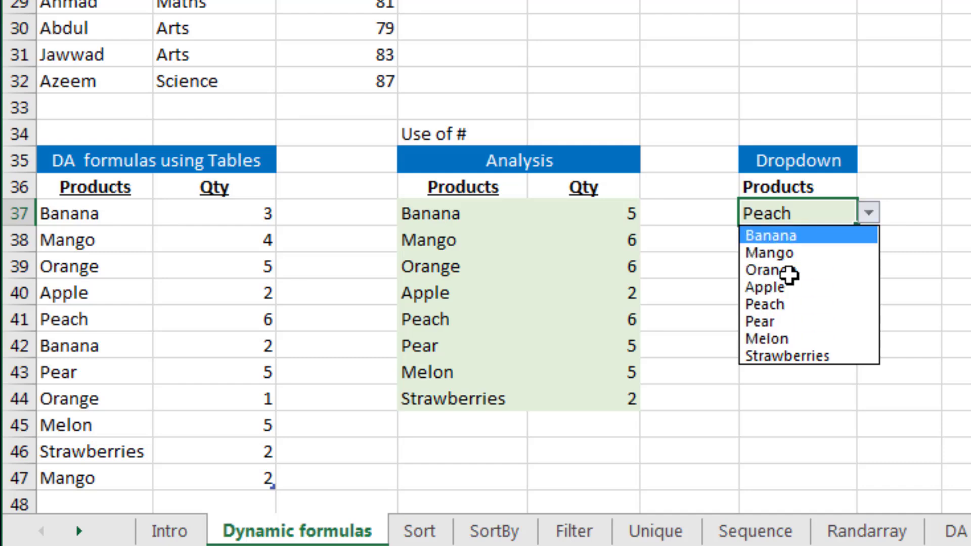
key("Escape")
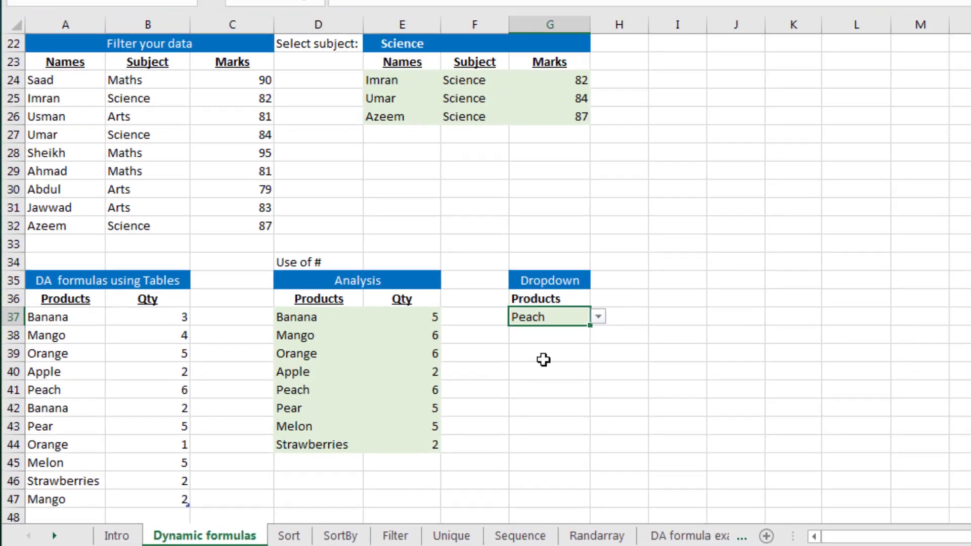
Open the Data Validation settings of the dropdown cell G37 to inspect its list source
key("Right")
key("Left")
key("alt+a")
key("v")
key("v")
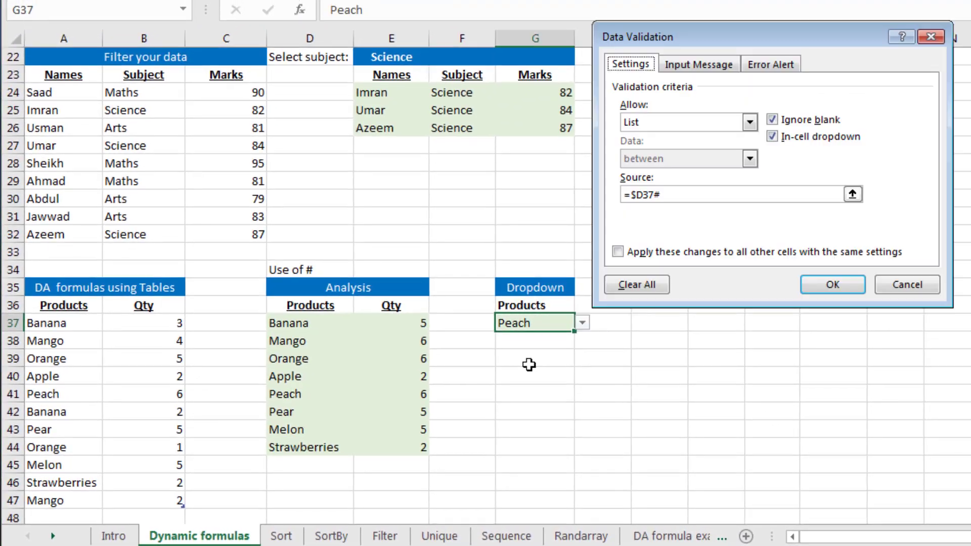
Close the validation dialog and clear all contents and validation from cell G37
key("Tab")
key("alt+Down")
key("Escape")
key("Escape")
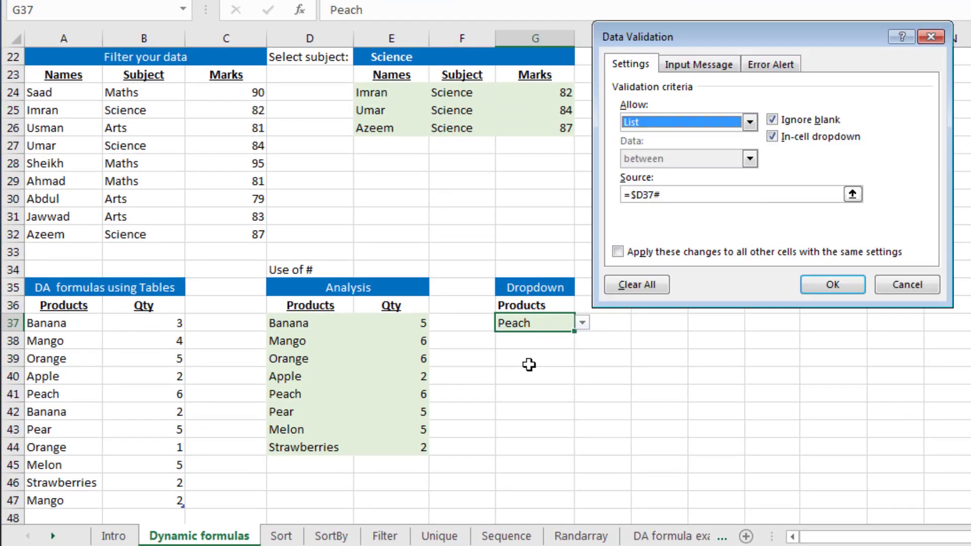
key("alt+e")
key("a")
key("a")
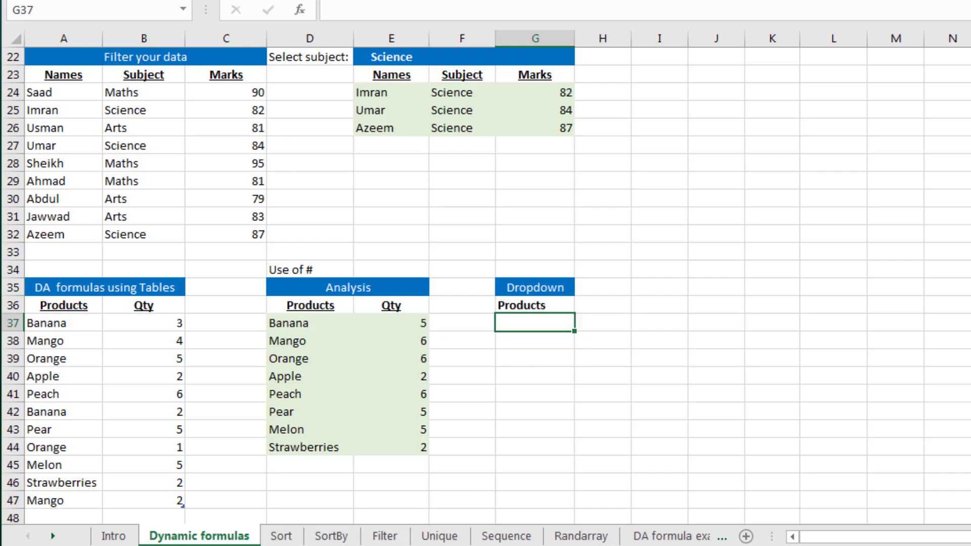
left_click(222, 39)
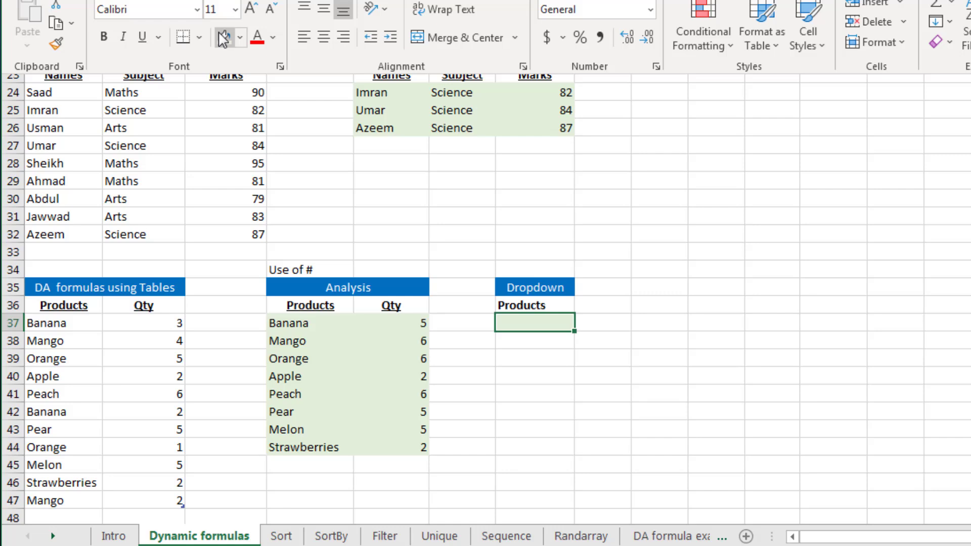
key("Down")
key("Down")
key("Up")
key("Up")
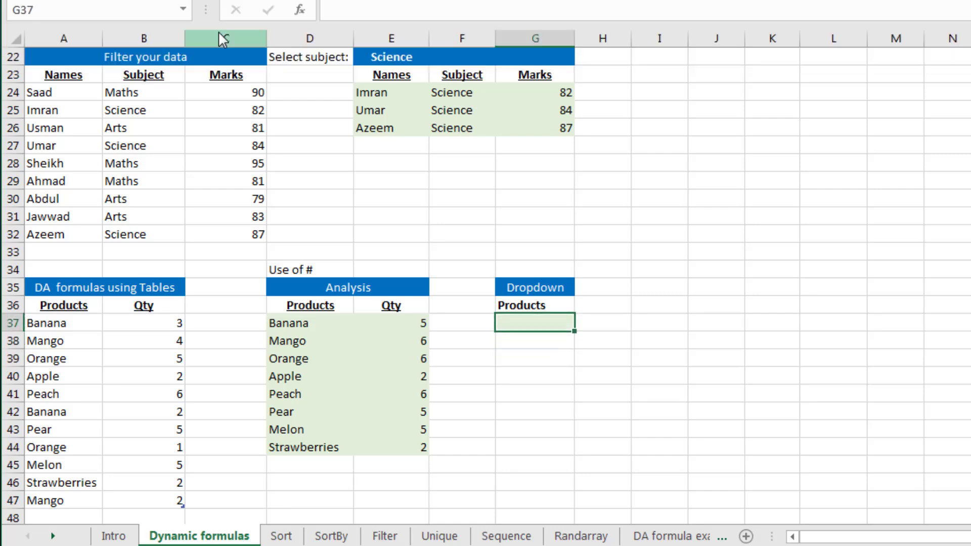
Apply List data validation to G37 with the source =$D$37# referencing the spilled product list
key("alt+a")
key("v")
key("v")
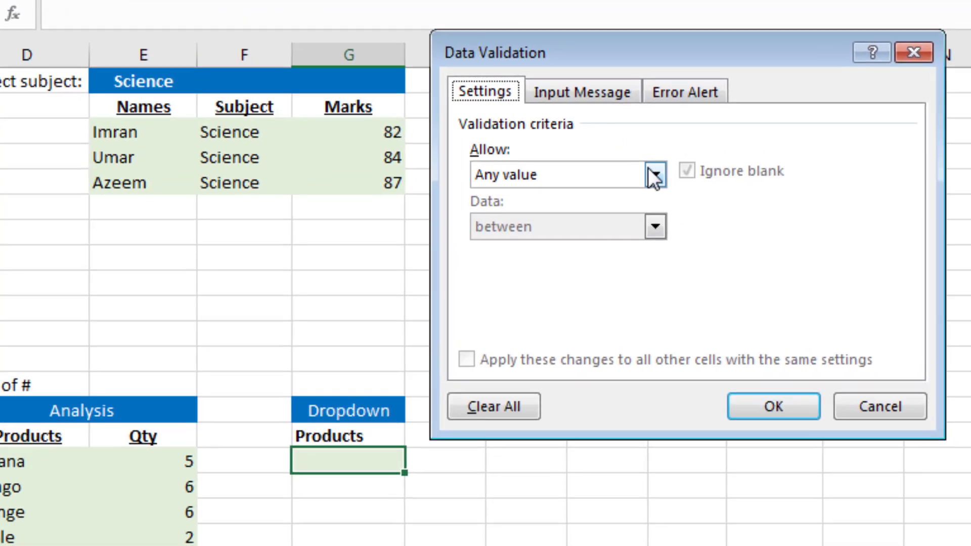
left_click(750, 122)
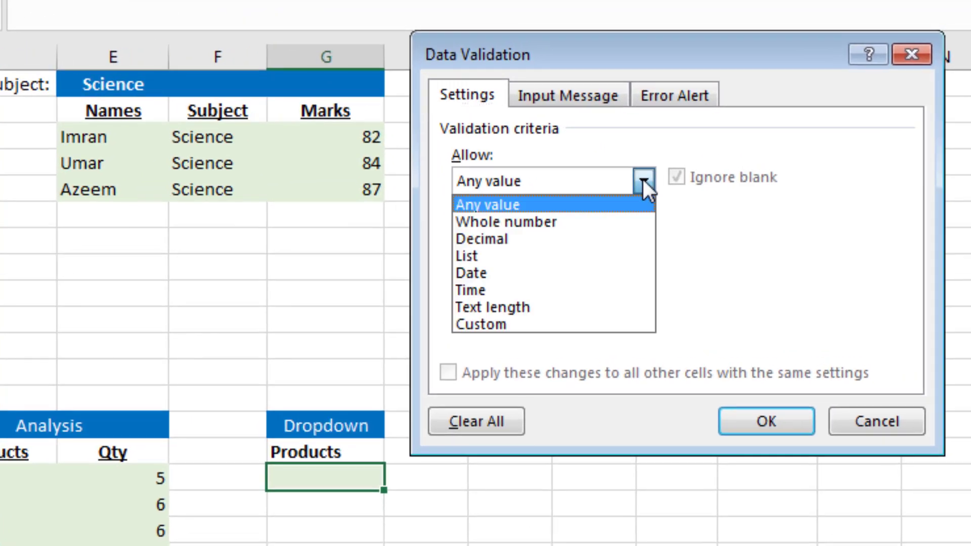
left_click(621, 256)
left_click(613, 288)
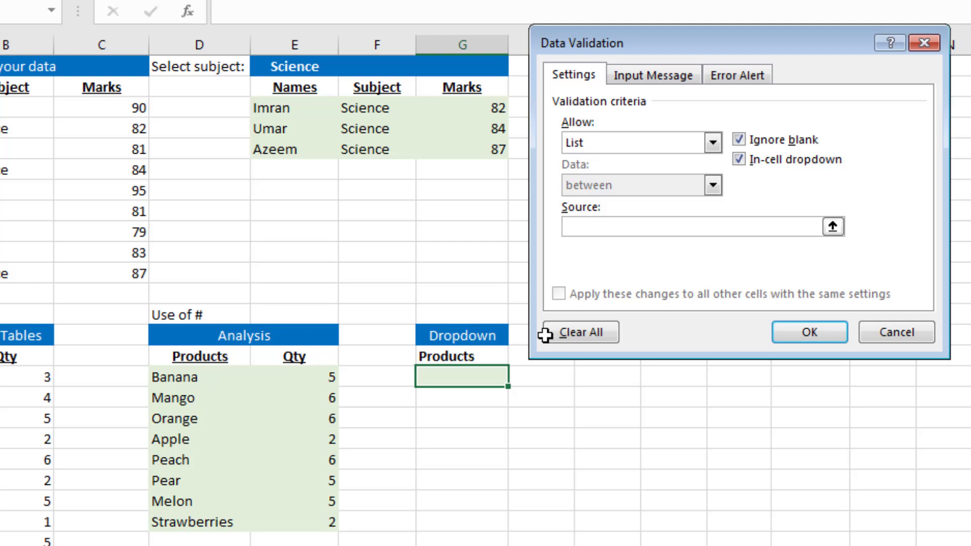
type("=D")
key("BackSpace")
left_click(215, 377)
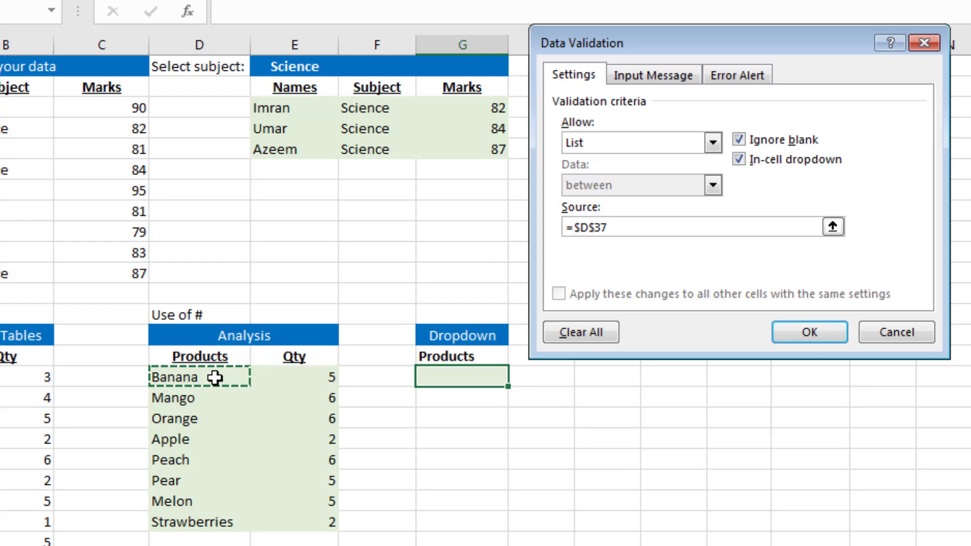
type("#")
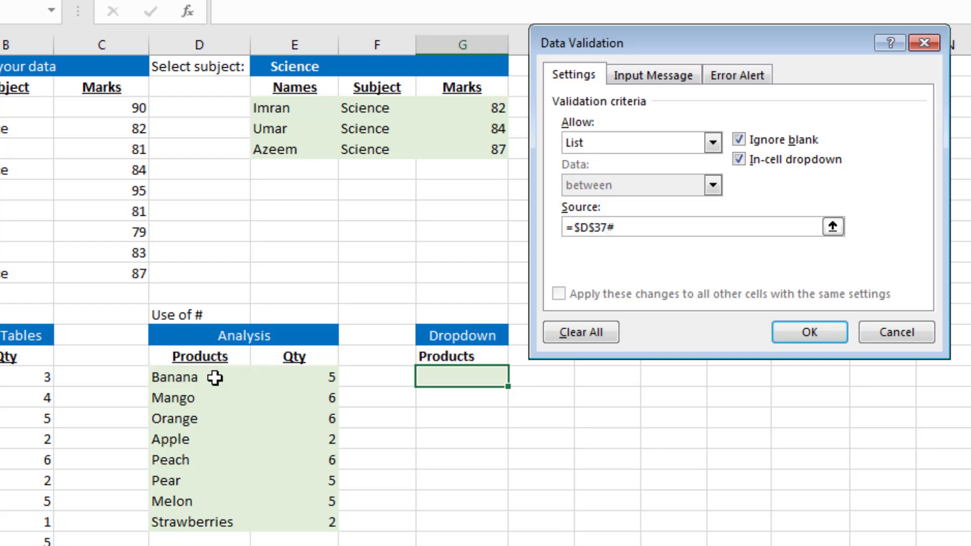
left_click(796, 334)
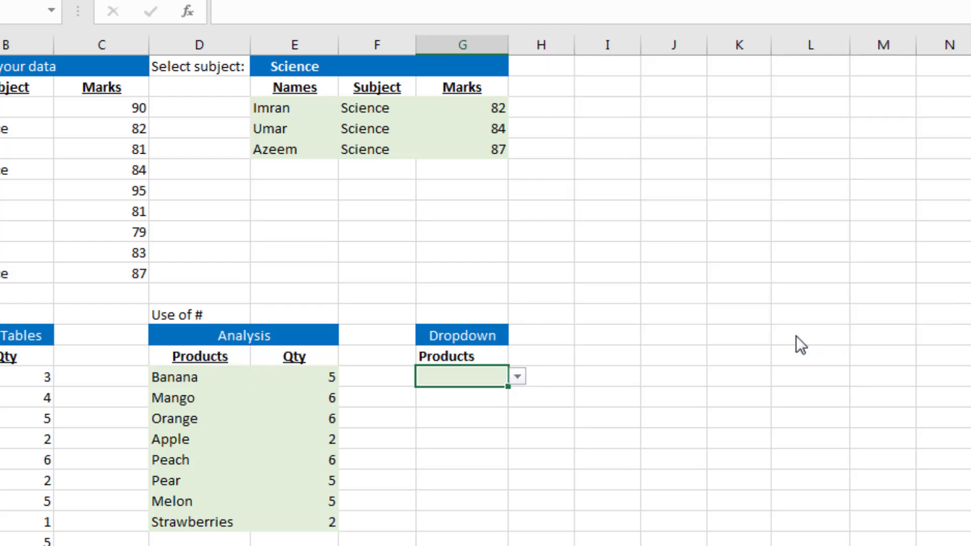
Choose Banana from the new Products dropdown in G37
left_click(519, 378)
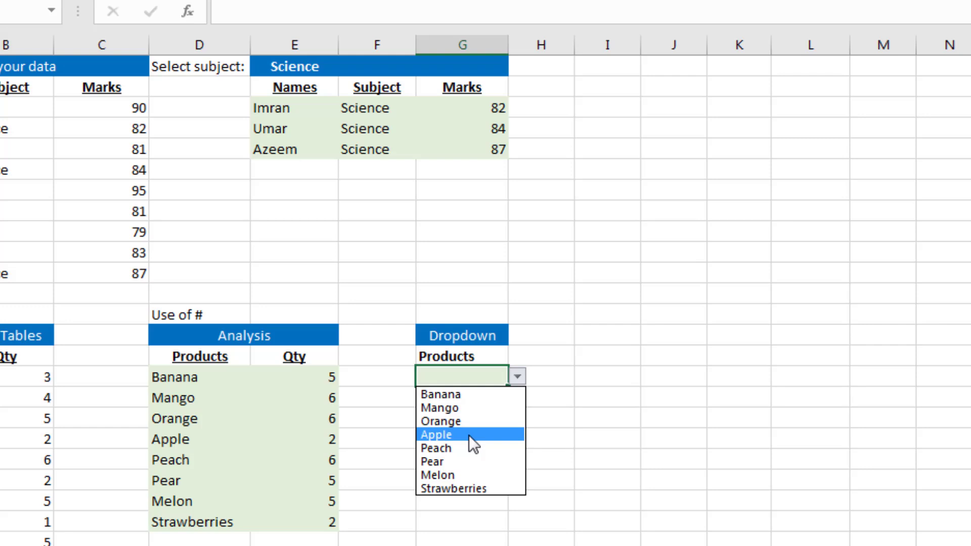
left_click(469, 394)
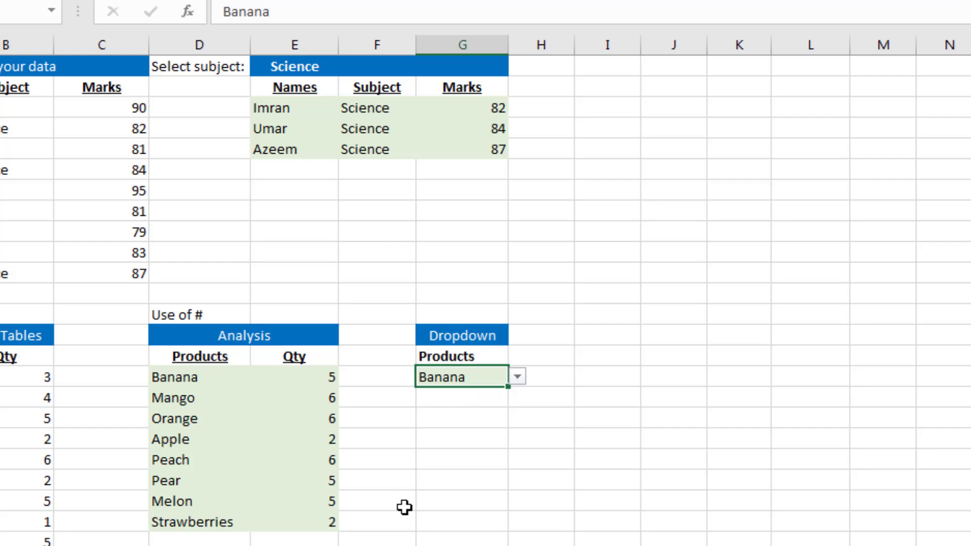